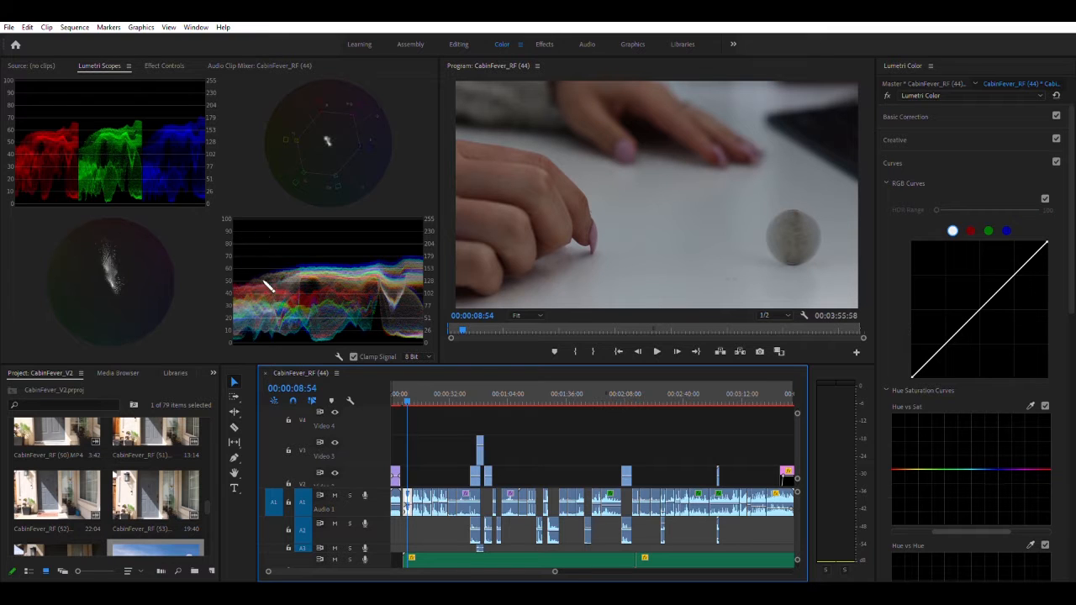
Correct the hands clip's white balance by sampling the white tabletop with the WB Selector
left_click(920, 116)
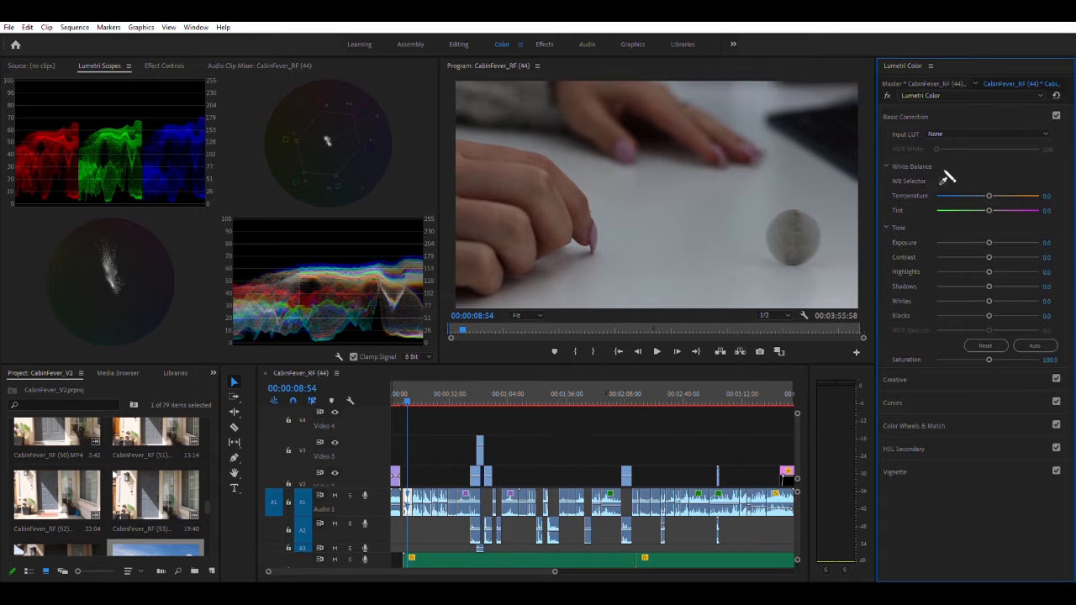
left_click(944, 180)
left_click(945, 180)
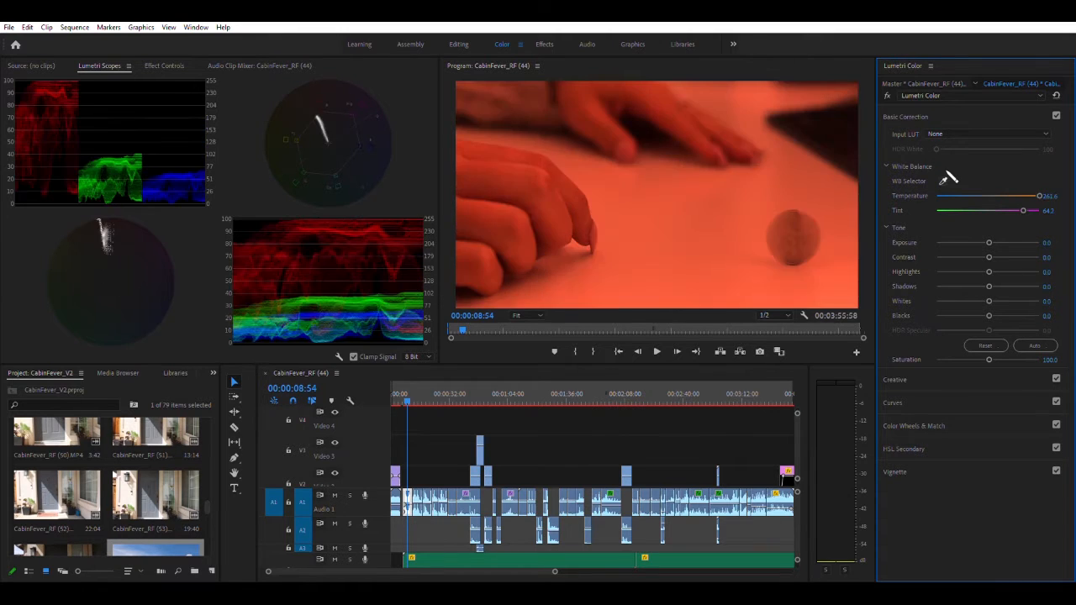
key("ctrl+z")
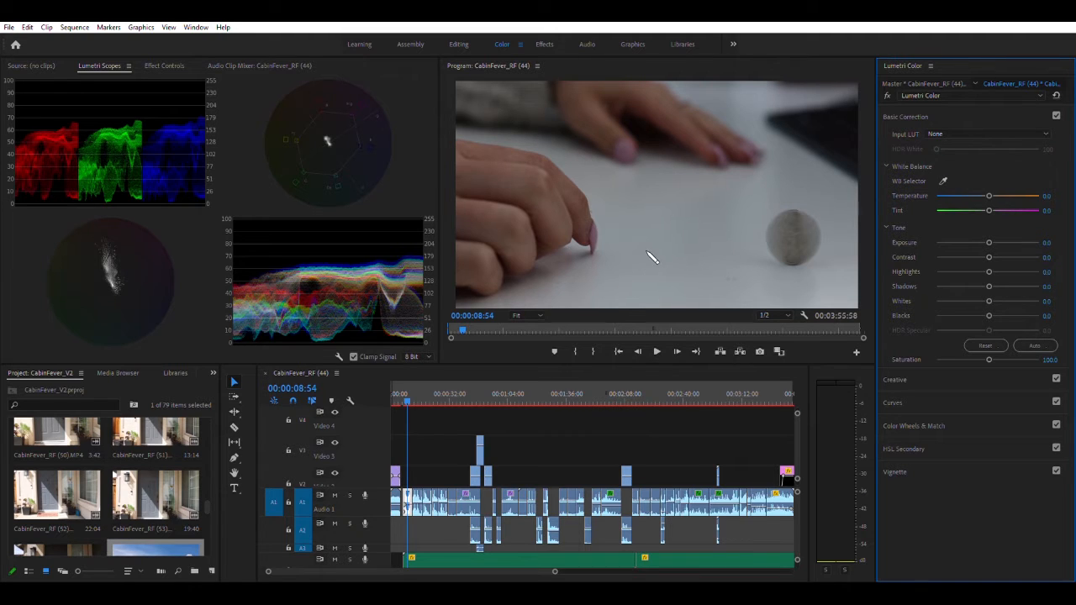
left_click(943, 179)
left_click(595, 280)
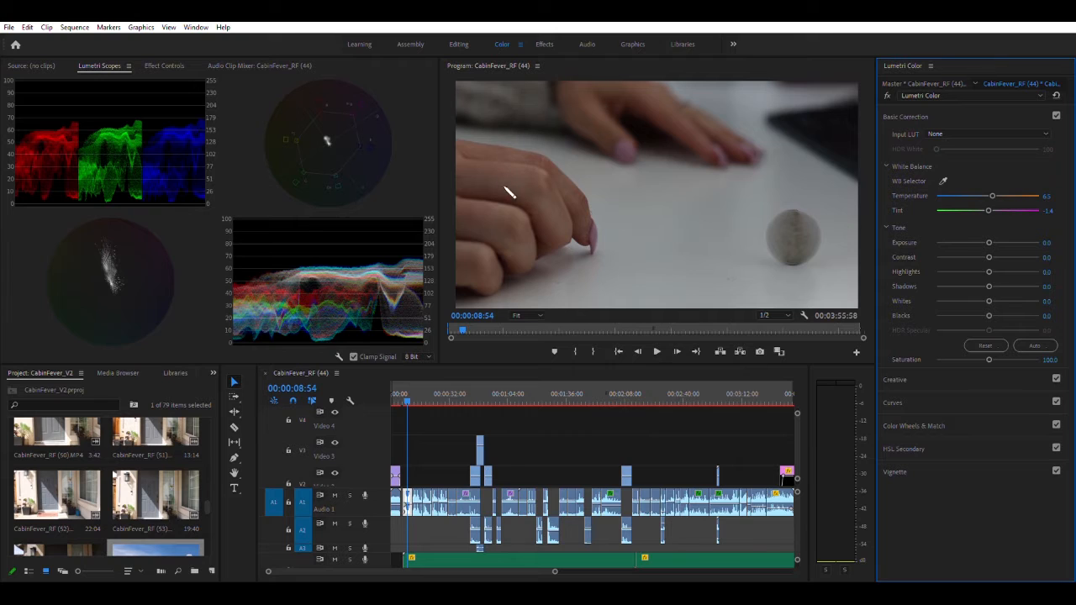
Brighten the hands clip by moving the white point of its master RGB curve inward to about 70% of the graph width
left_click(911, 402)
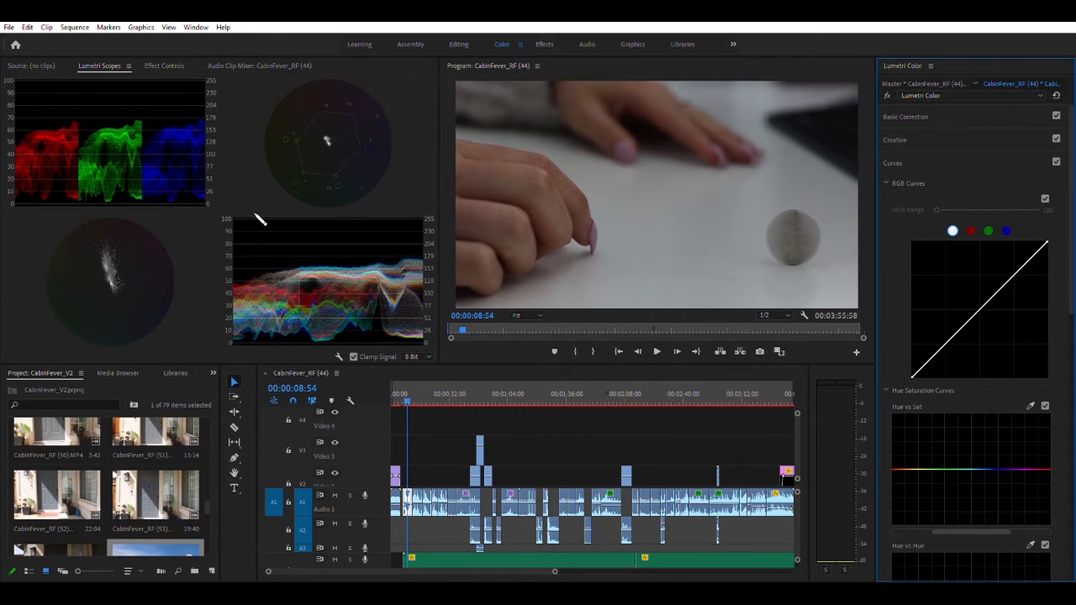
left_click_drag(1049, 235, 1013, 235)
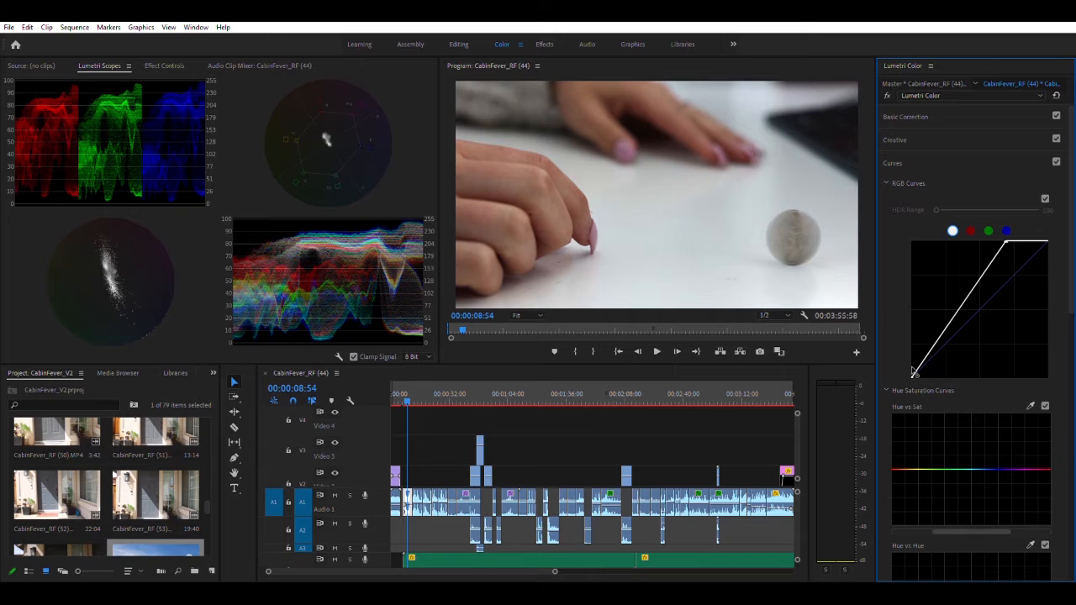
left_click_drag(913, 371, 913, 371)
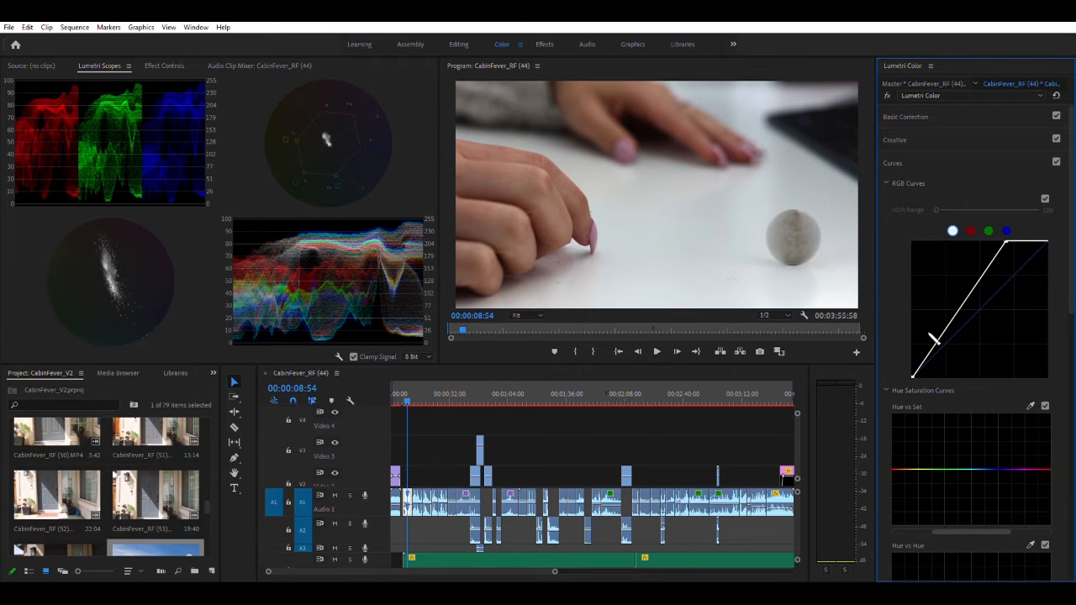
Add a shadow point and an upper-midtone point to the master RGB curve, lifting the shadows slightly and pulling the upper midtones down
left_click_drag(940, 336, 939, 328)
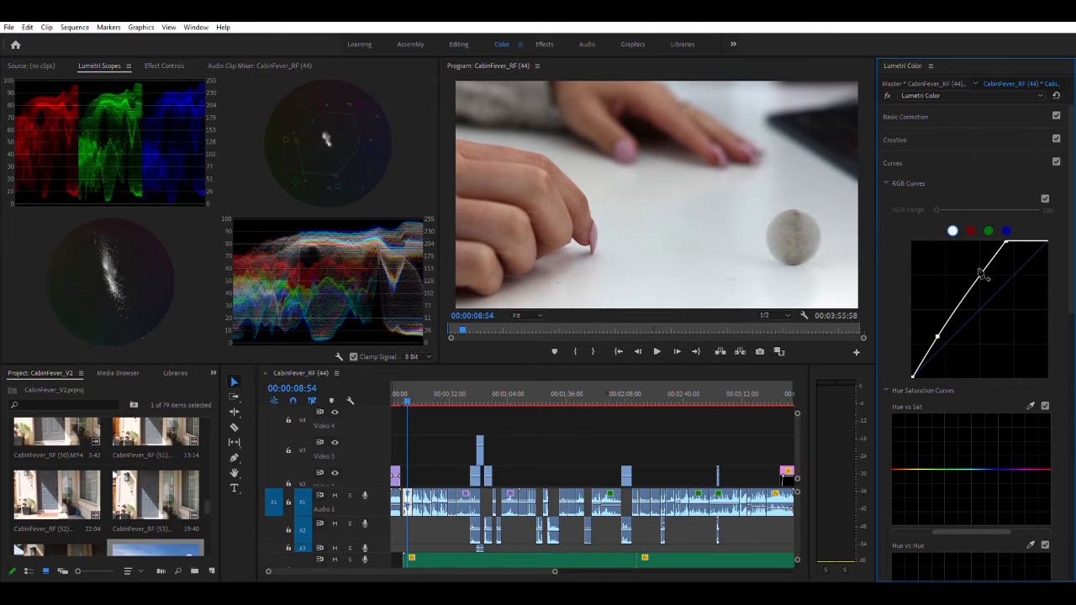
left_click_drag(979, 273, 981, 278)
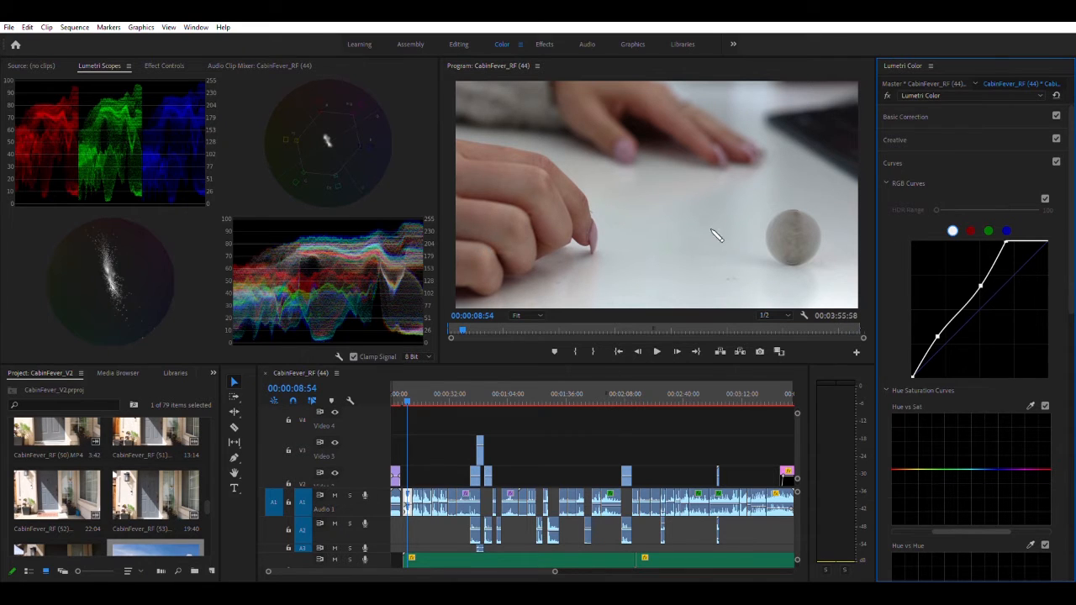
left_click_drag(941, 333, 948, 338)
left_click(948, 334)
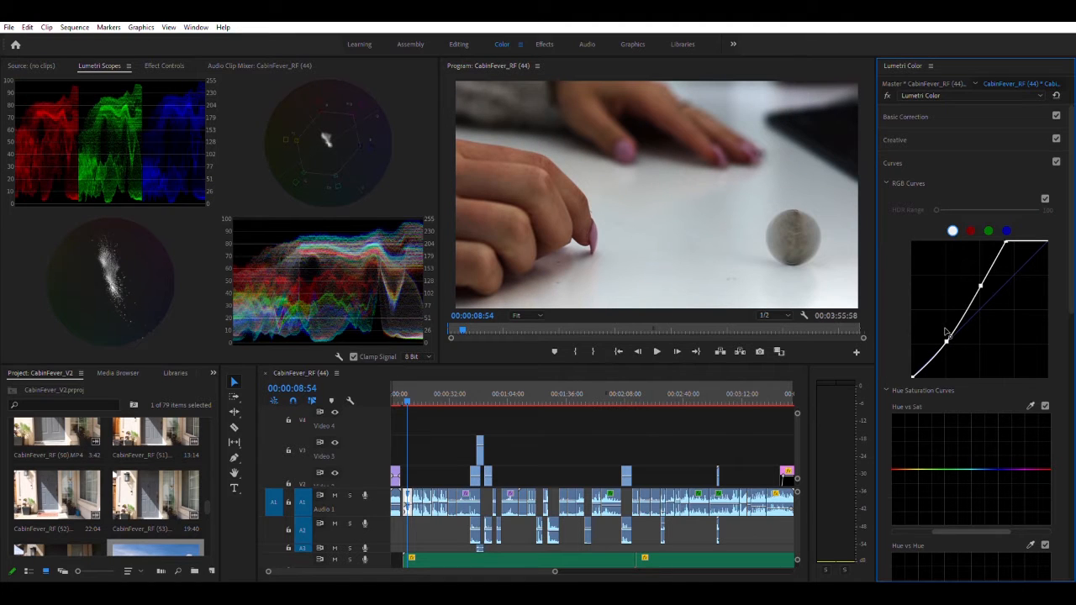
left_click_drag(948, 334, 945, 330)
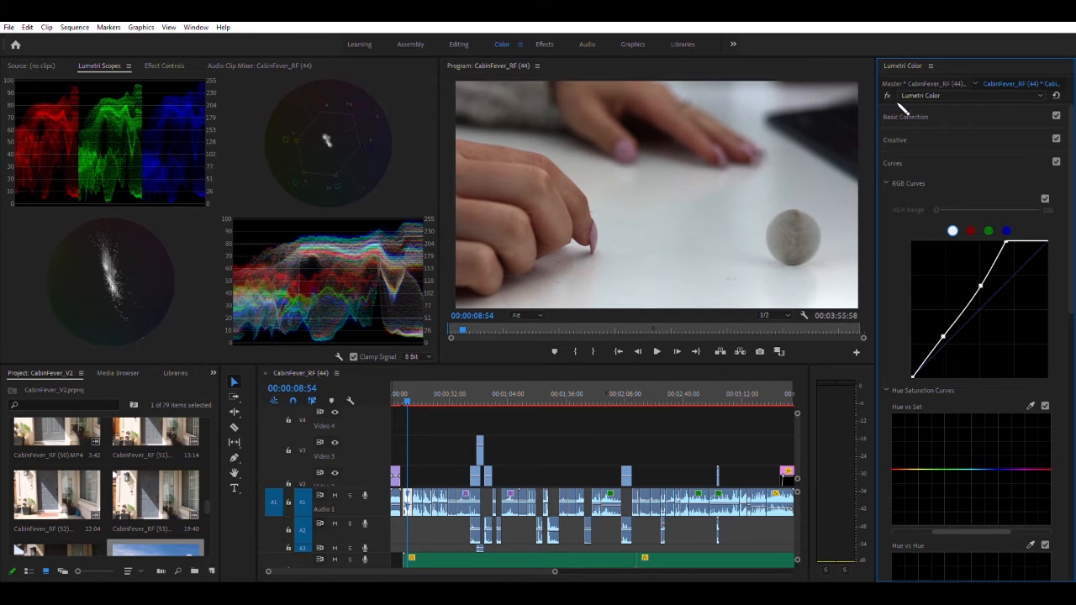
Go to the bed clip at 00:00:37:25 and correct its white balance by sampling the white dresser
left_click(461, 392)
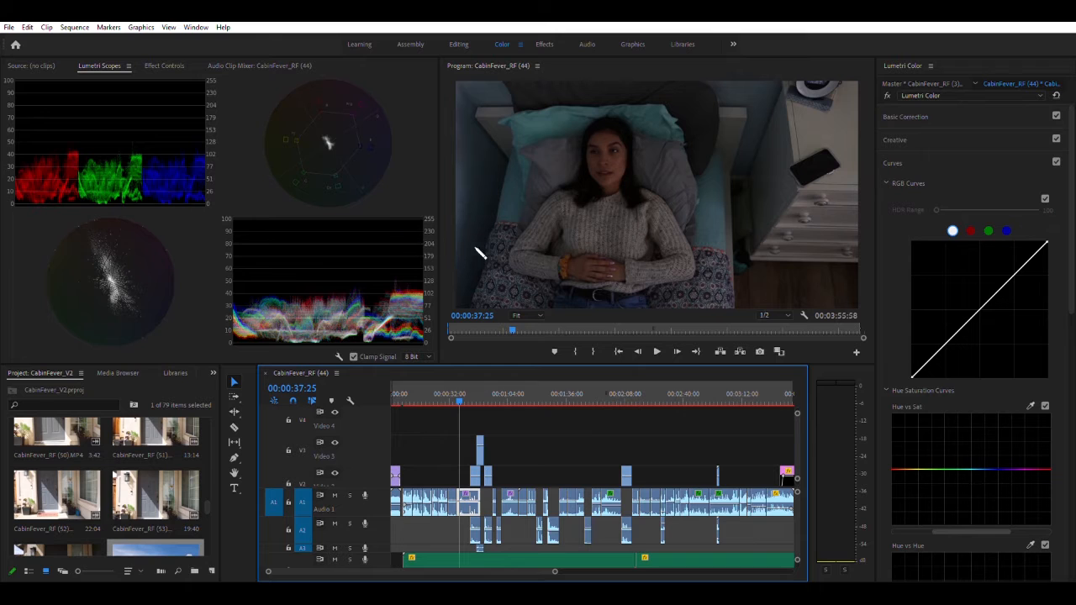
left_click(908, 111)
left_click(943, 180)
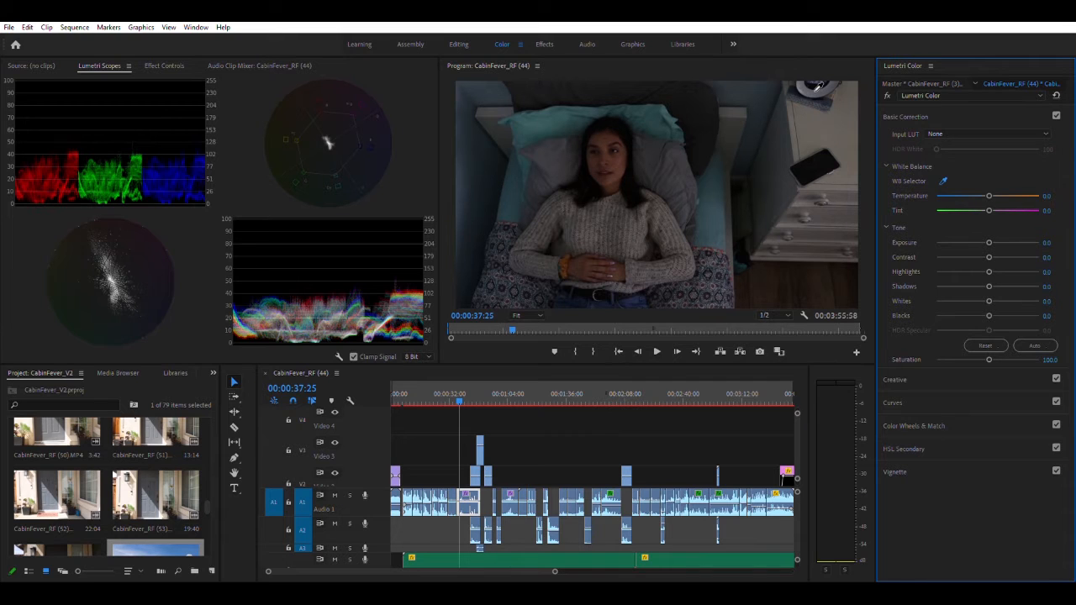
left_click(484, 107)
key("ctrl+z")
left_click(943, 179)
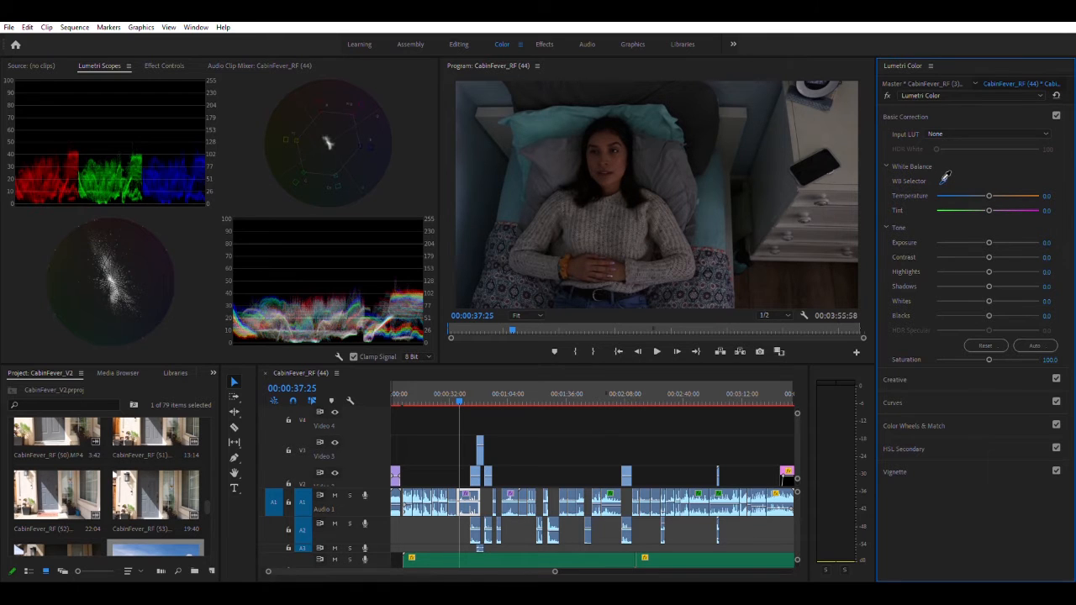
left_click(790, 219)
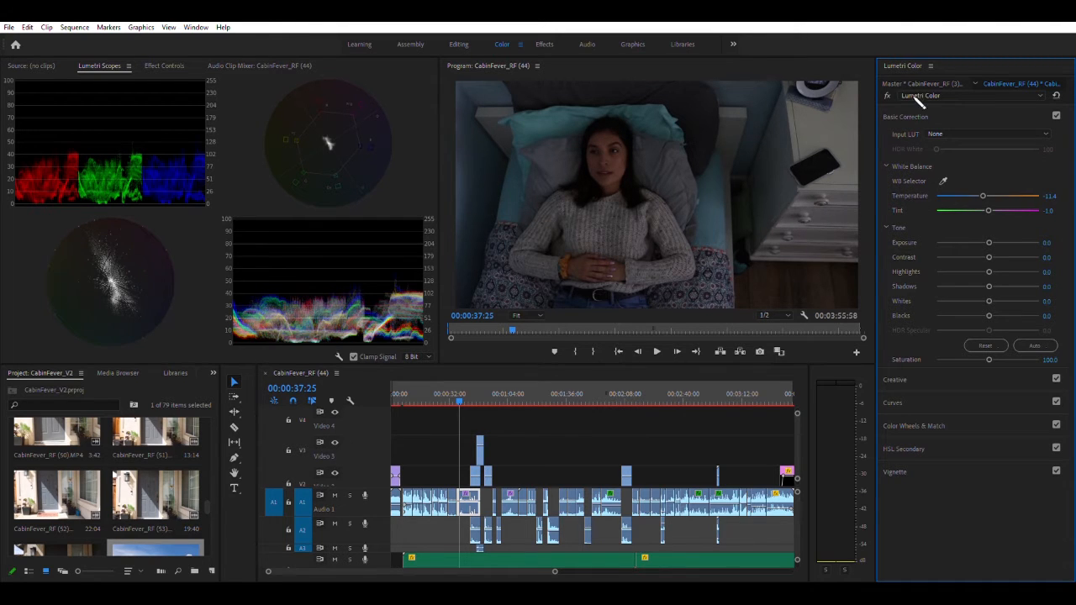
Brighten the bed clip by moving the white point of its master RGB curve inward to about half the graph width
left_click(896, 403)
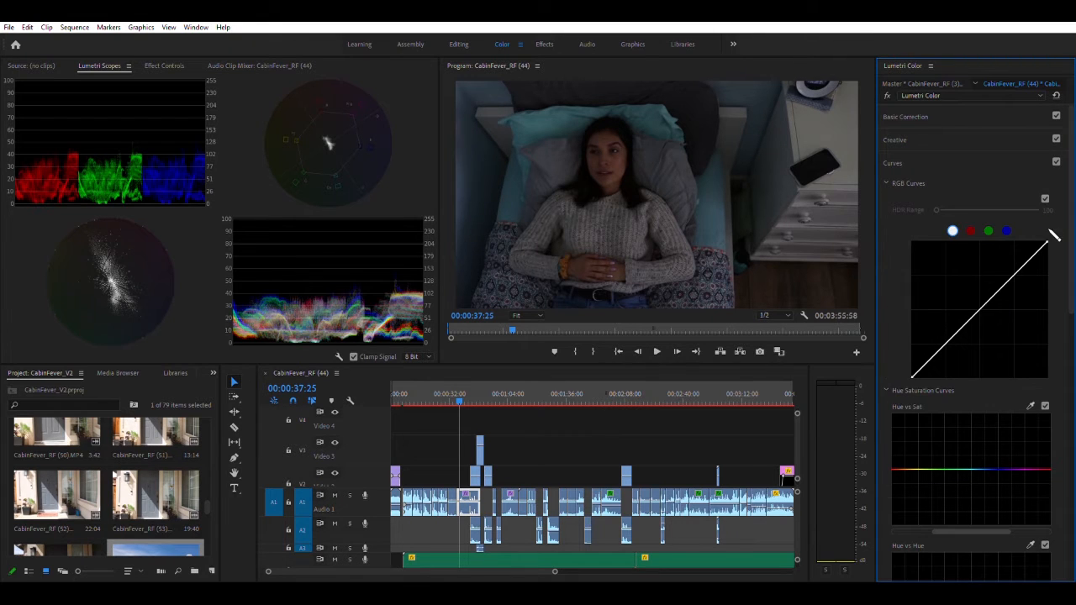
left_click_drag(1047, 240, 985, 234)
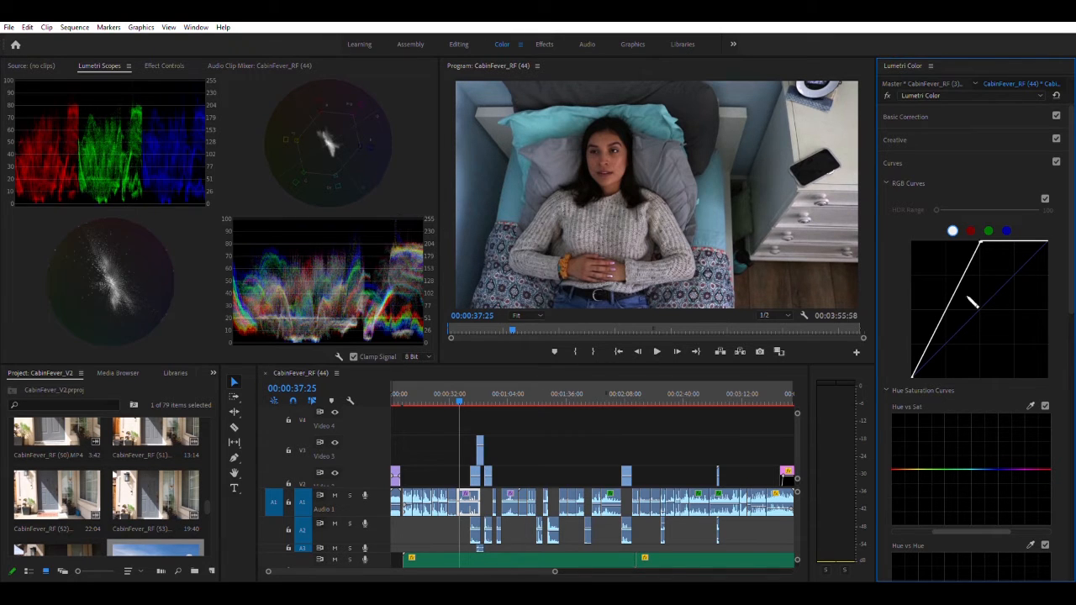
mouse_move(980, 242)
left_mouse_down()
mouse_move(943, 236)
mouse_move(990, 233)
left_mouse_up()
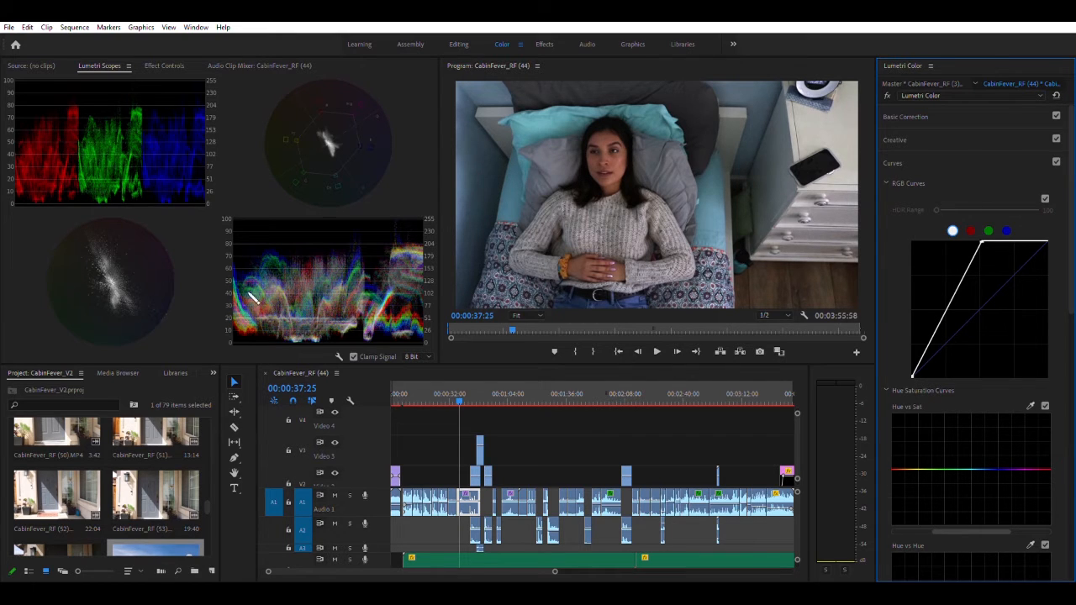
Add a midtone point and a shadow point to the bed clip's master RGB curve and keep them close to its steep line
double_click(956, 291)
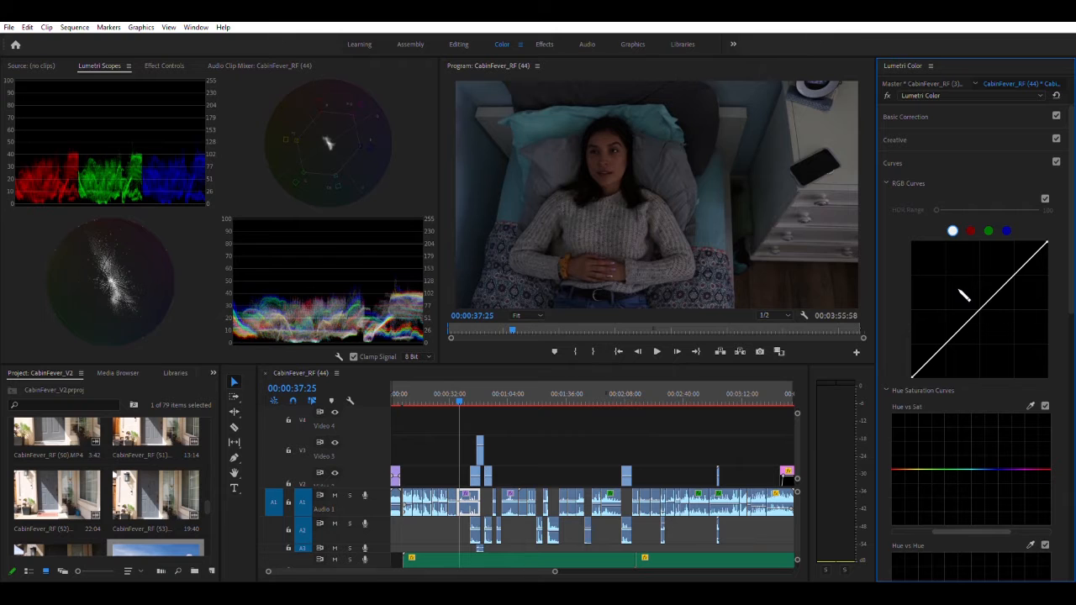
key("ctrl+z")
left_click(953, 292)
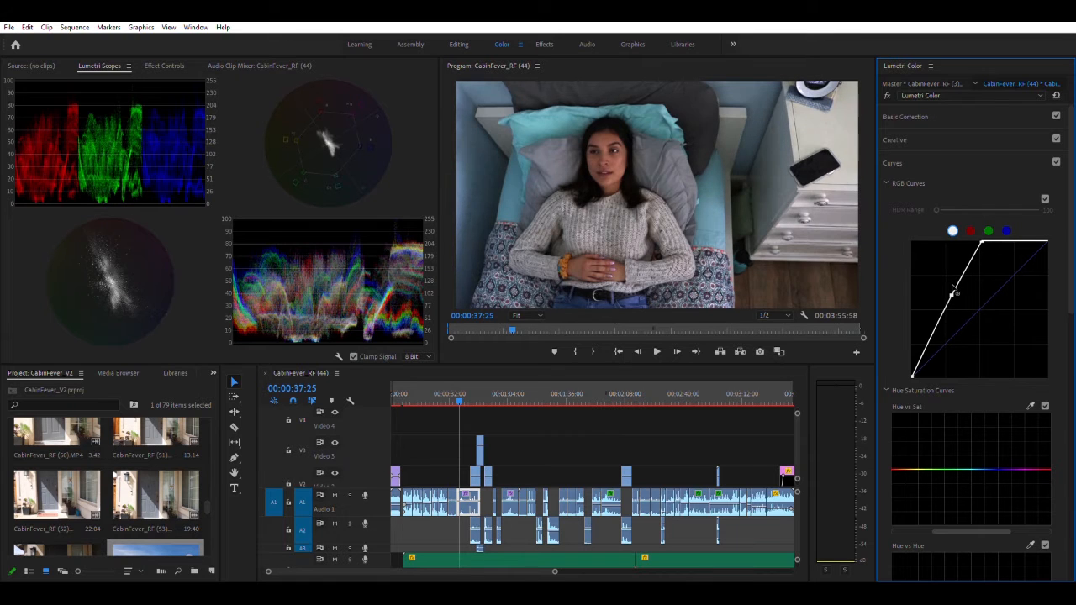
left_click(934, 324)
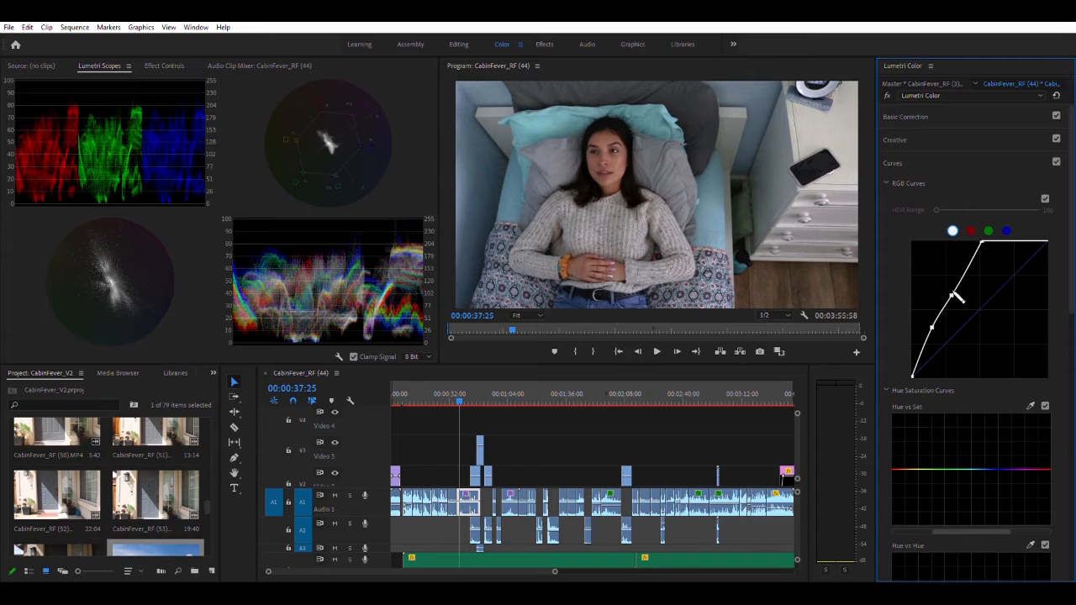
left_click_drag(952, 292, 935, 330)
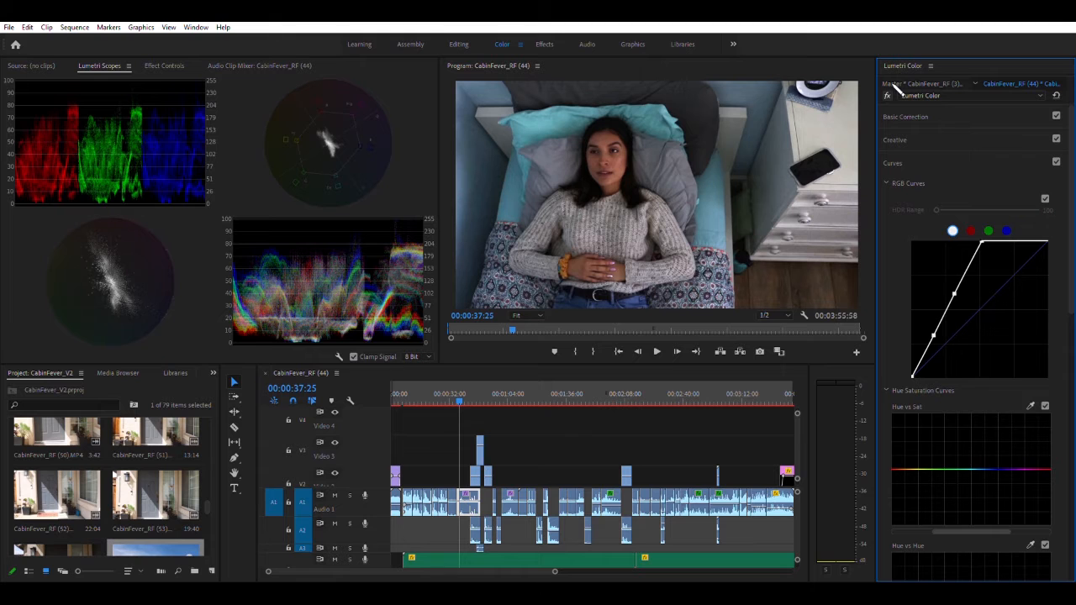
Toggle the Lumetri Color effect off and on to compare the bed clip before and after grading
left_click(888, 94)
left_click(889, 93)
left_click(889, 93)
left_click(889, 93)
Go to the second bed clip at 00:00:56:26 and reset its Lumetri Color effect
left_click_drag(467, 395, 496, 396)
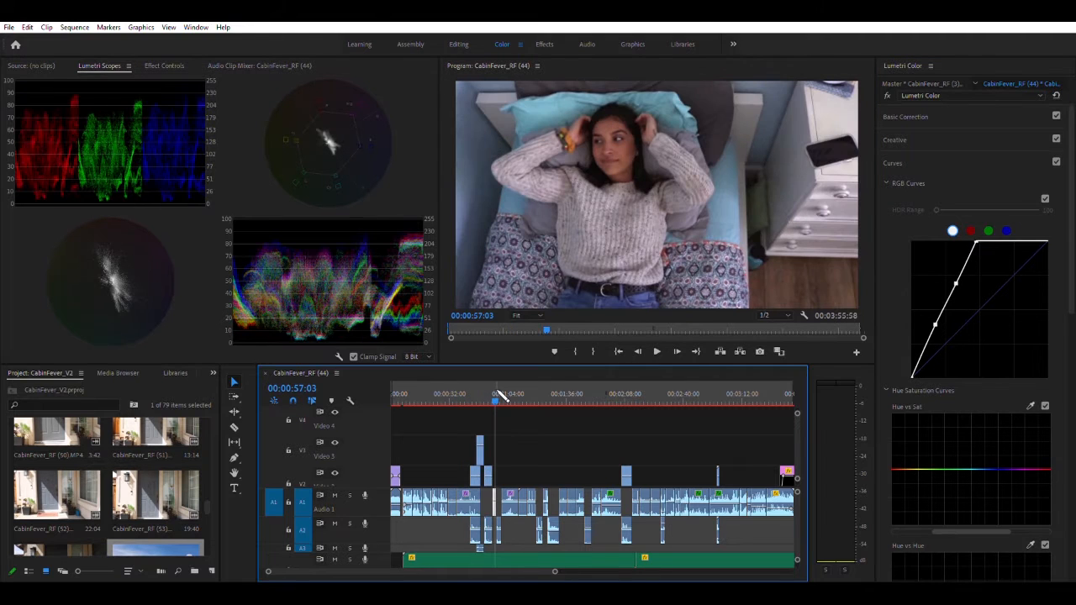
left_click(495, 392)
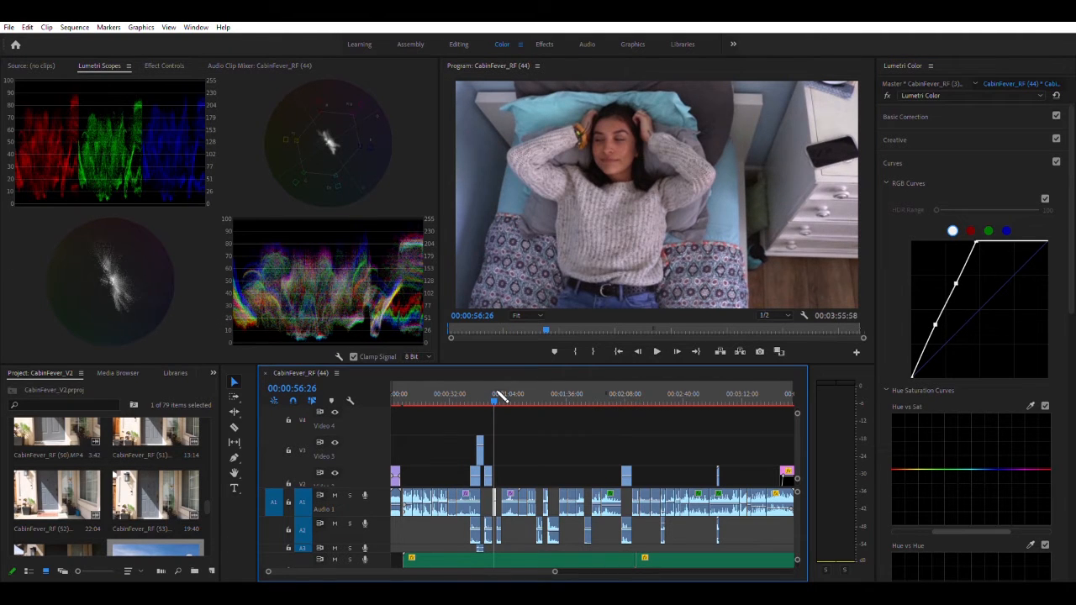
left_click(1056, 94)
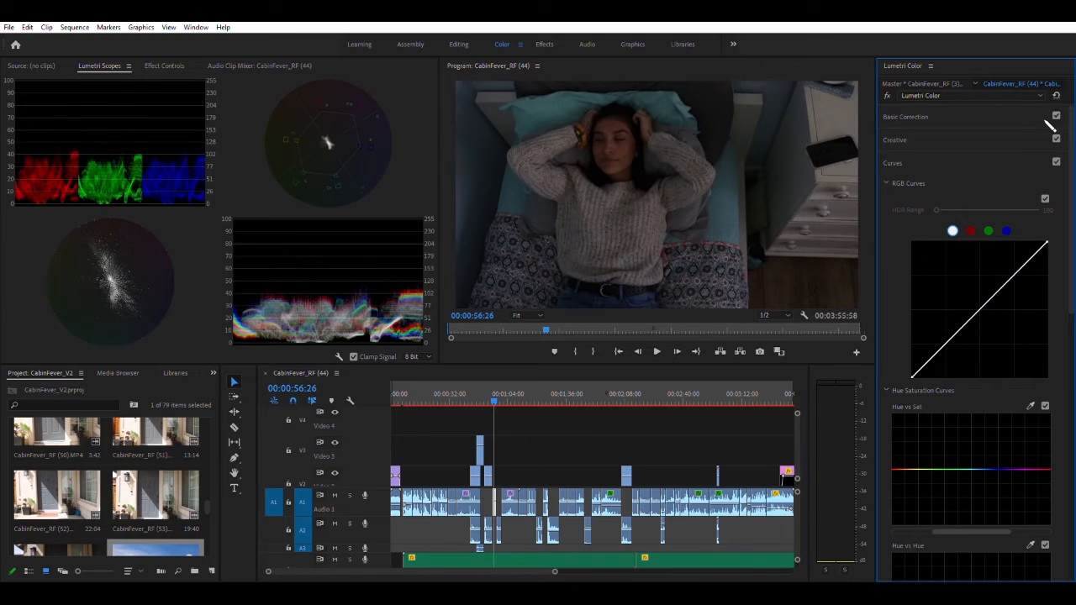
Correct the second bed clip's white balance at 00:00:57:03 by sampling the white dresser drawers
left_click(486, 394)
mouse_move(485, 394)
left_mouse_down()
mouse_move(471, 390)
mouse_move(498, 389)
left_mouse_up()
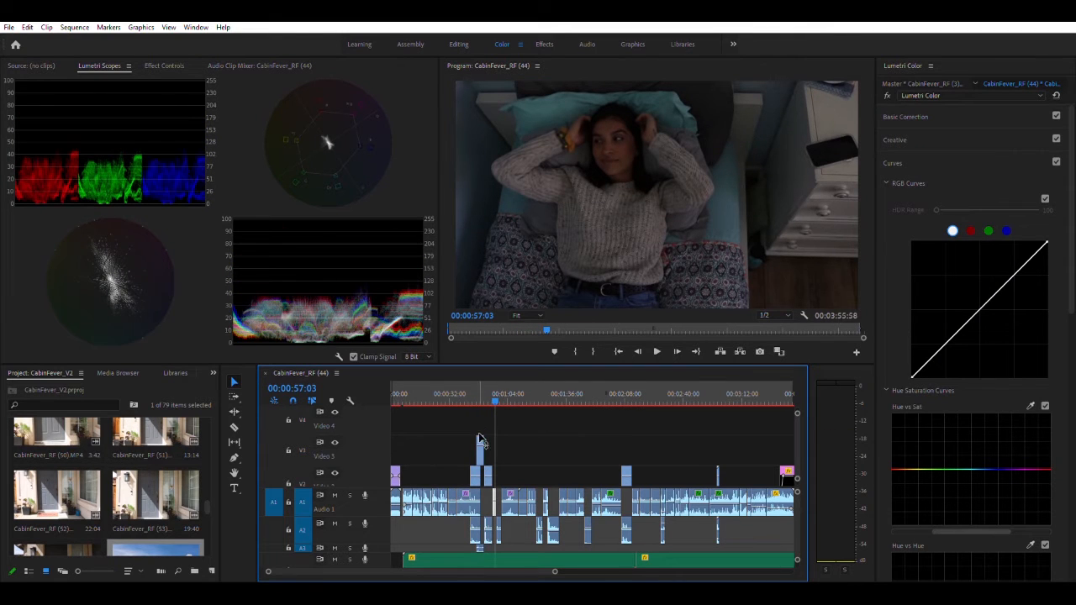
left_click(914, 114)
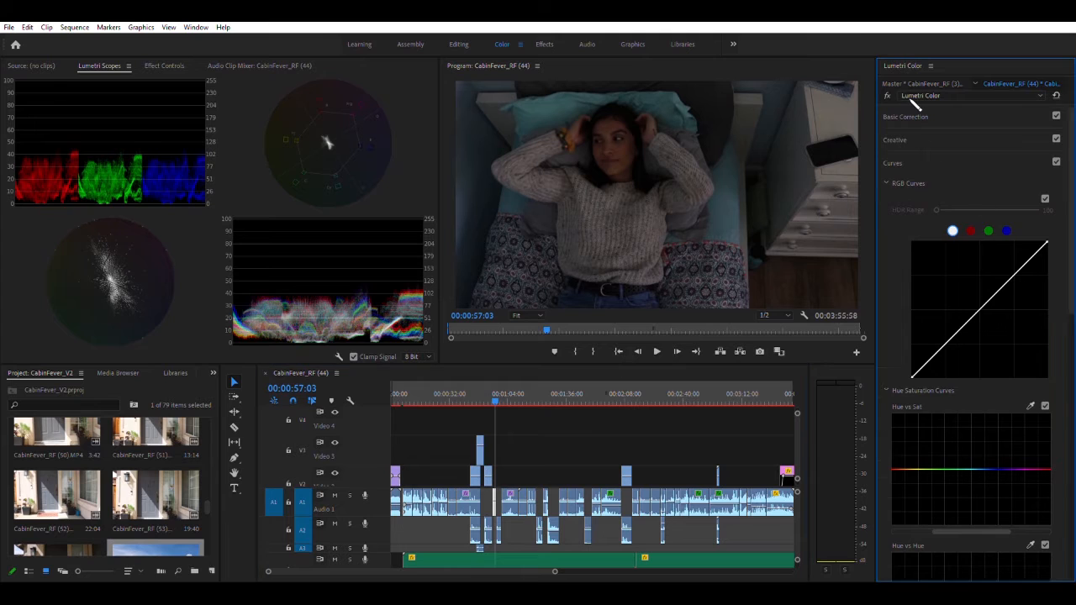
left_click(812, 211)
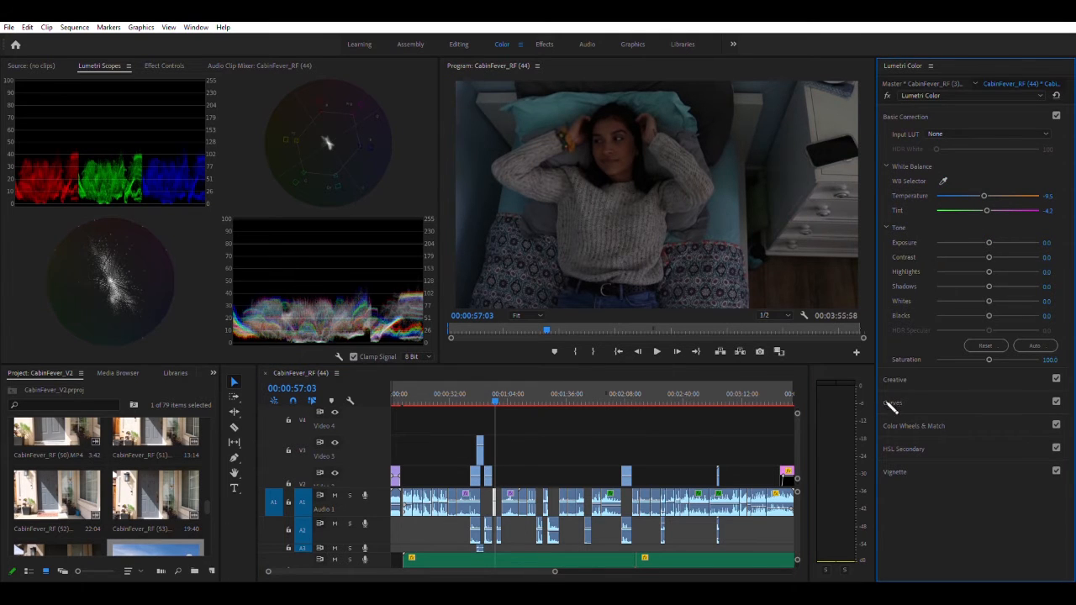
Color match the second bed clip in Comparison View, using the graded bed shot at 00:00:36:29 as the reference frame
left_click(935, 417)
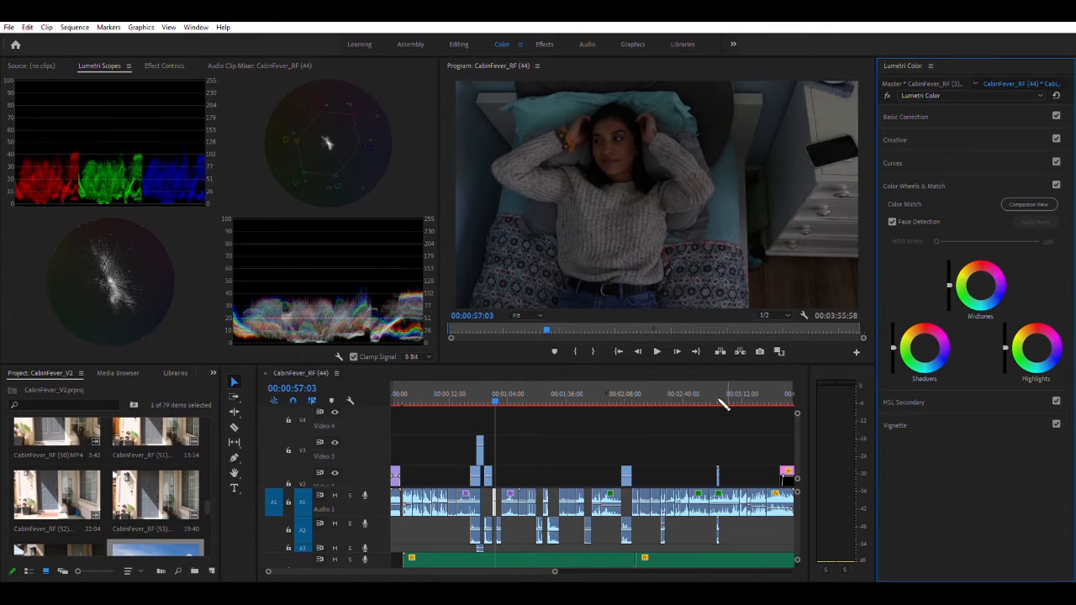
left_click(1029, 204)
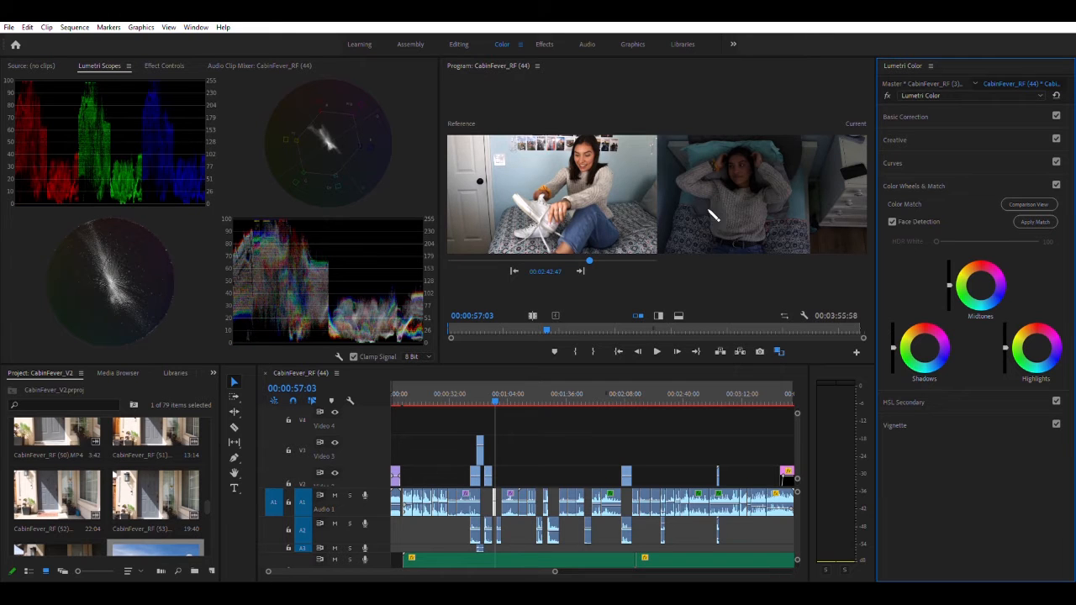
left_click_drag(589, 248, 476, 255)
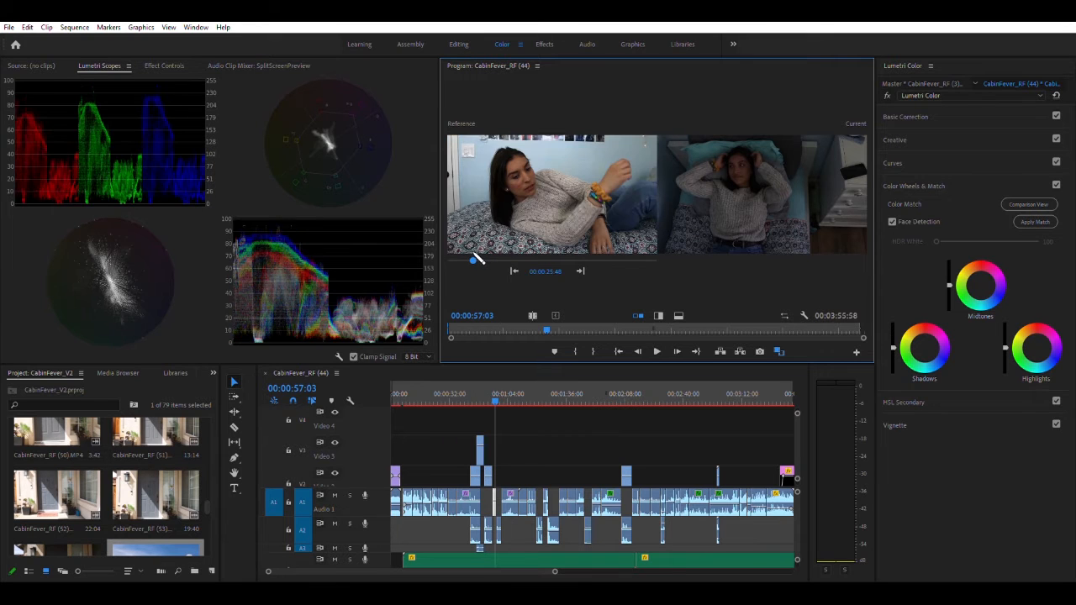
left_click_drag(476, 258, 466, 258)
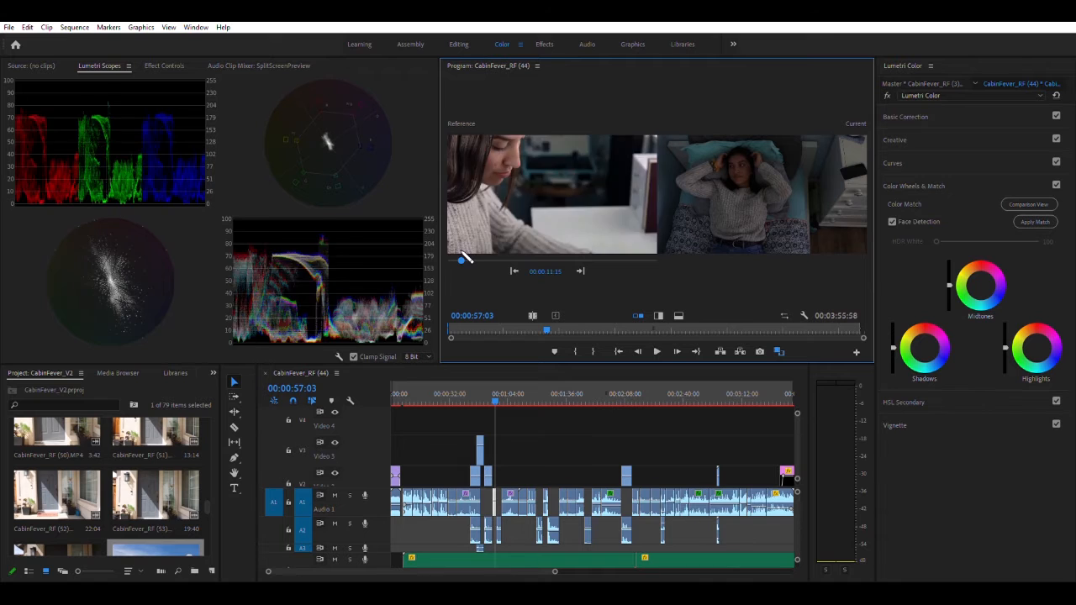
left_click(466, 257)
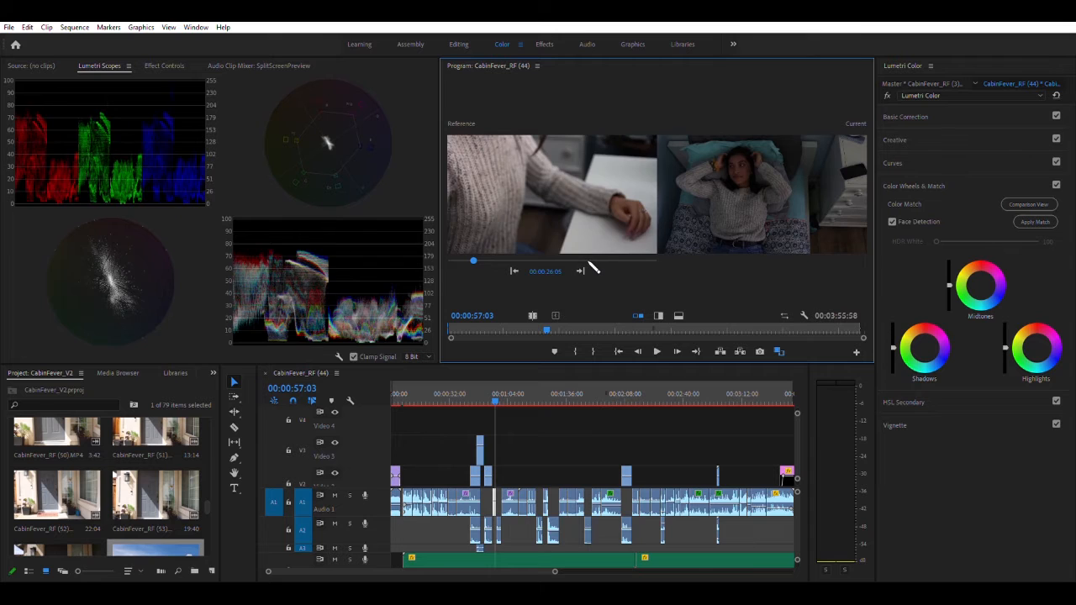
left_click(588, 266)
left_click(587, 265)
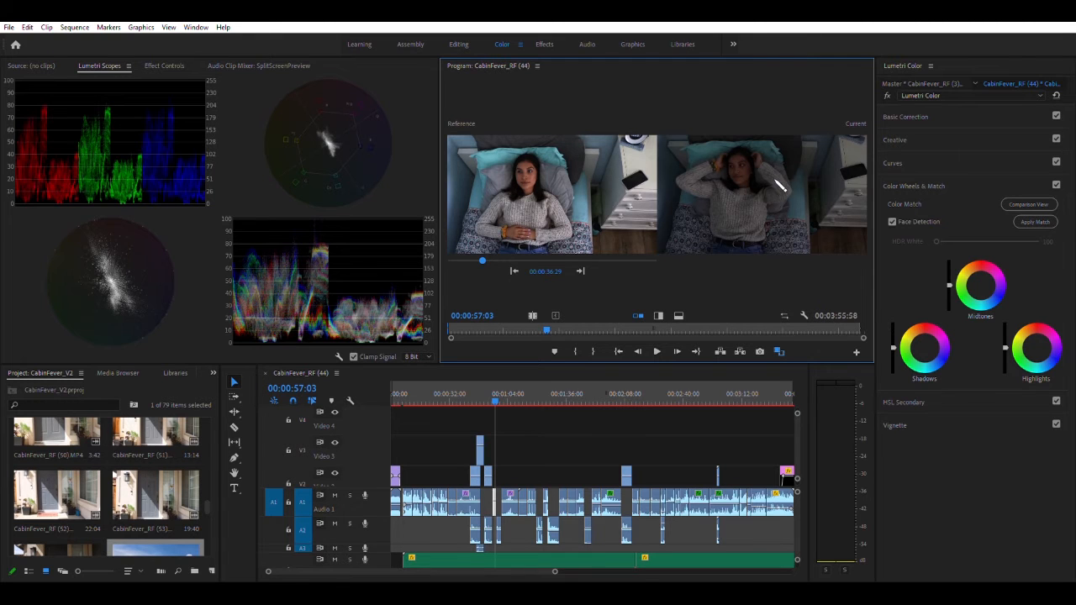
left_click(1037, 220)
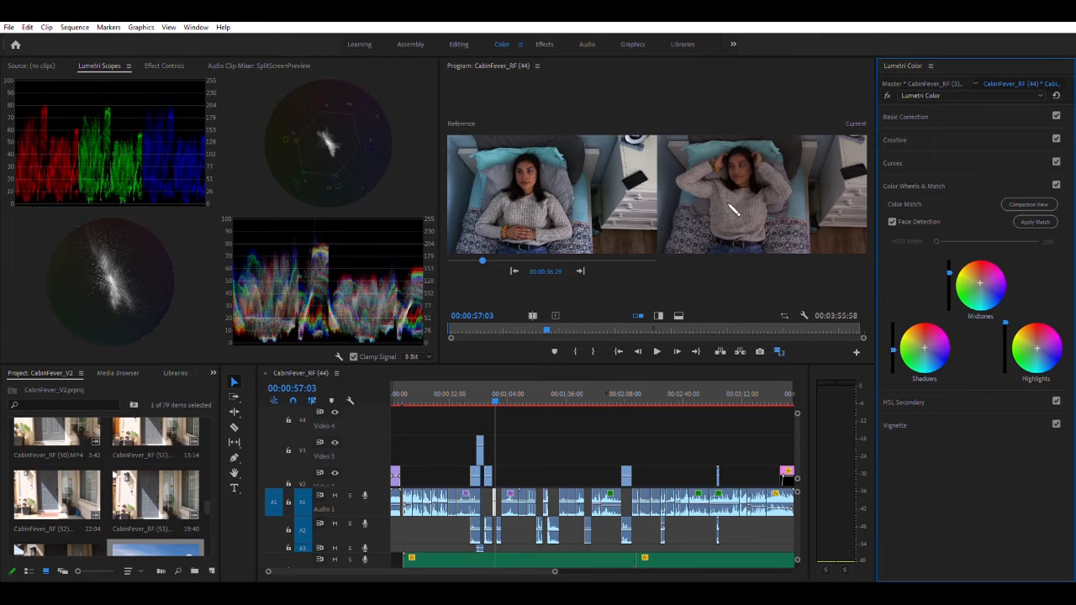
Undo the color match and brighten the second bed clip by moving the RGB curve's white point to about half the input range
key("ctrl+z")
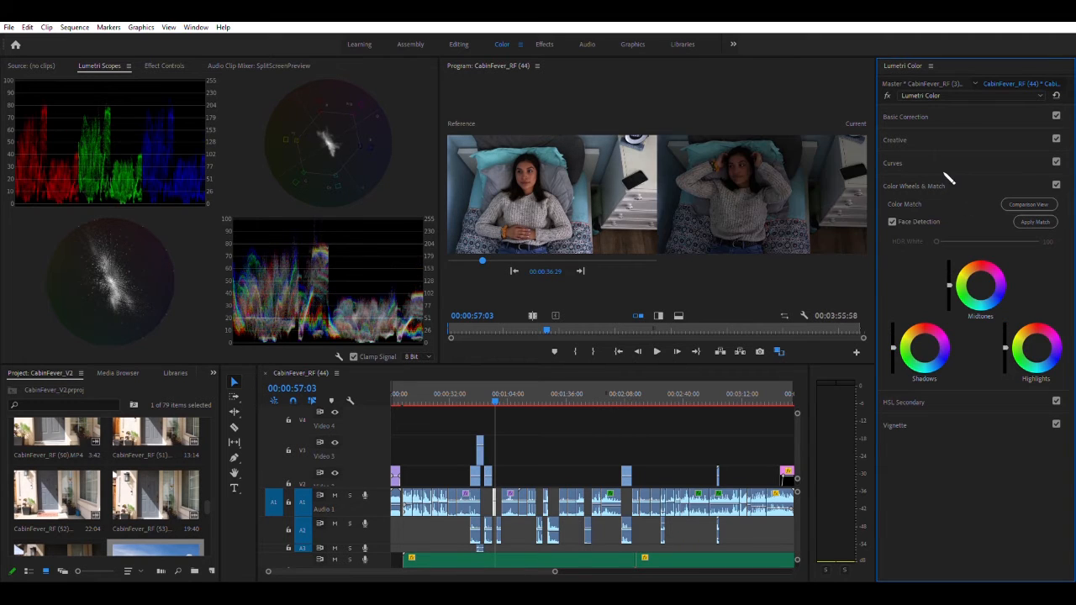
left_click(908, 163)
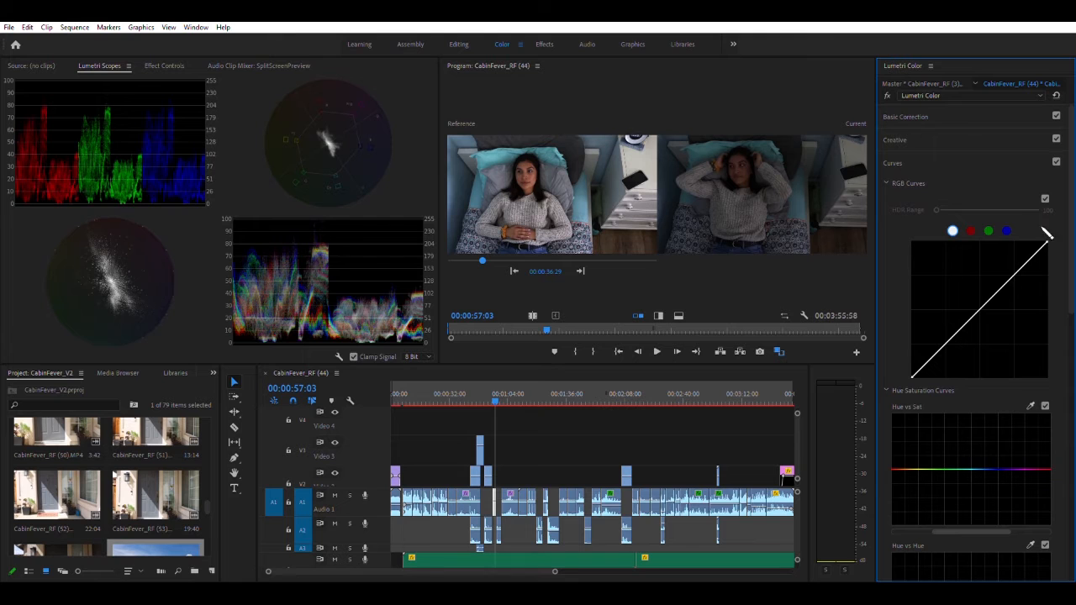
left_click_drag(1045, 235, 987, 228)
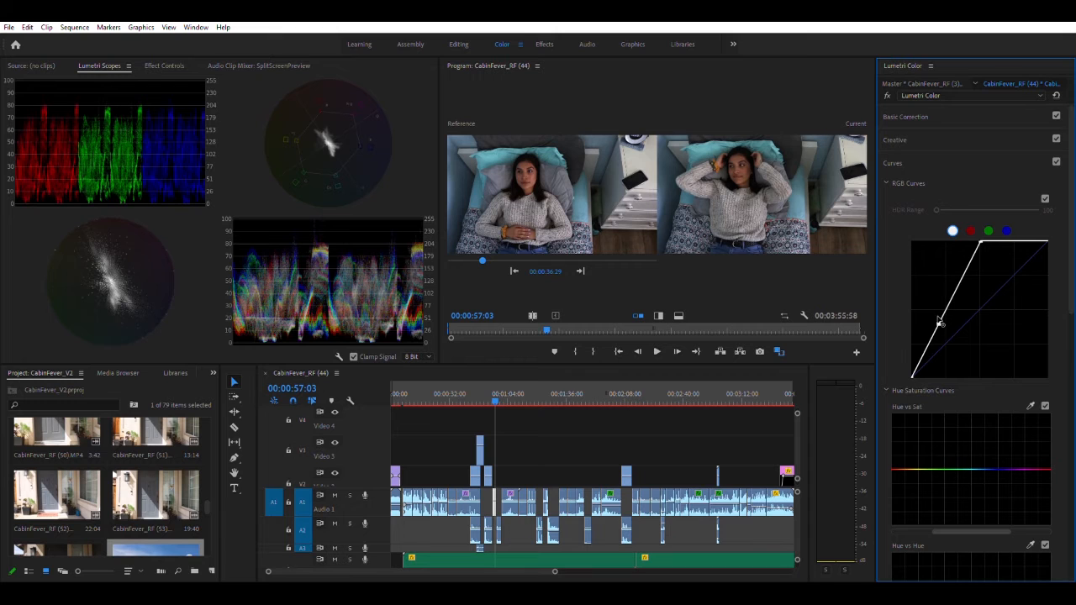
left_click_drag(939, 317, 941, 319)
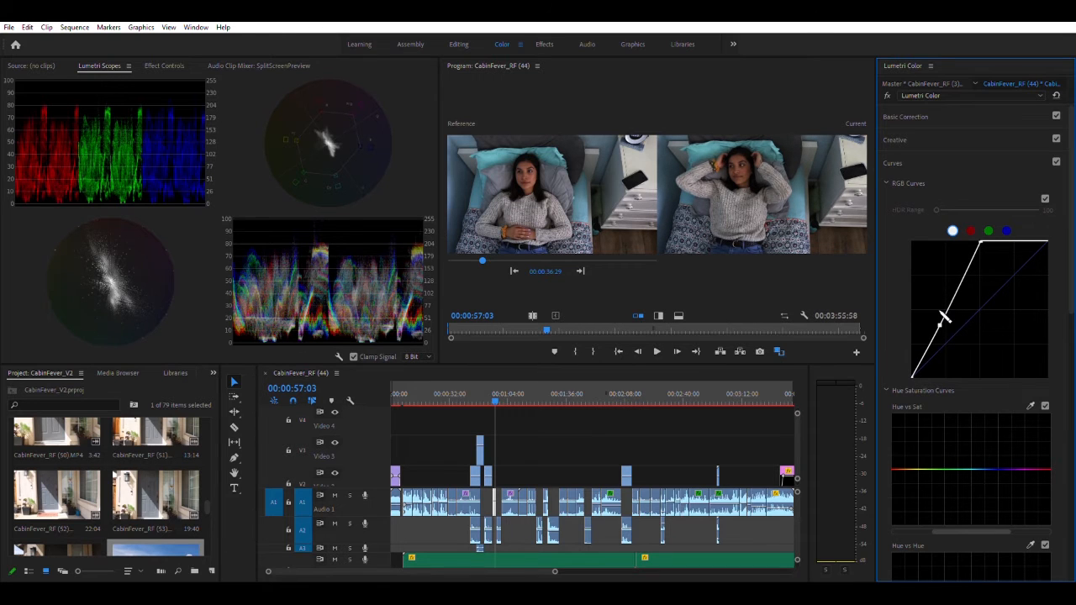
Apply the color match again to the brightened second bed clip, with the graded bed shot at 00:00:36:29 as reference
left_click(898, 158)
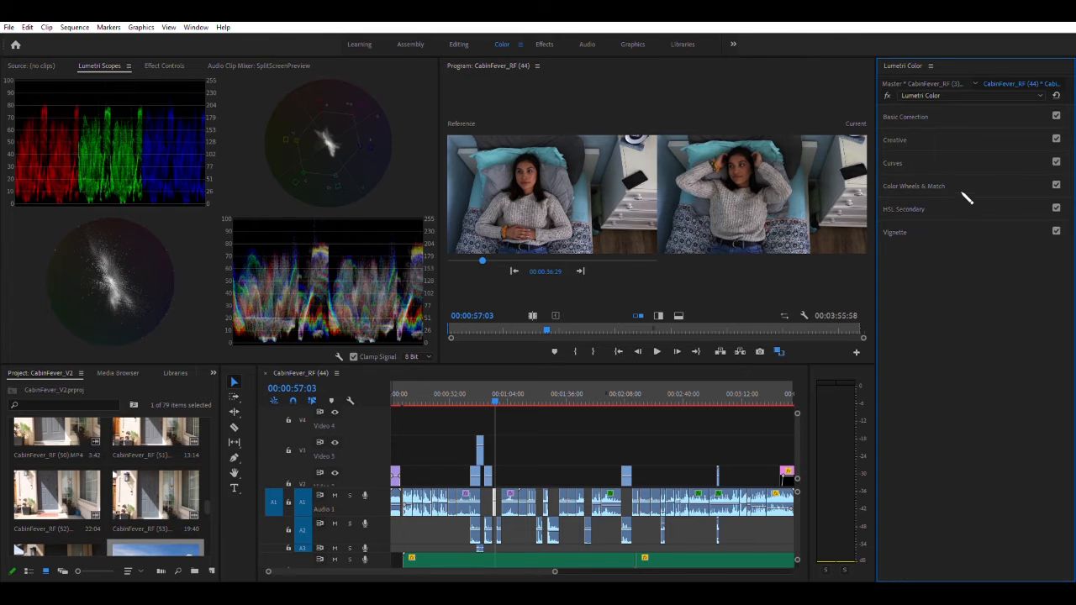
left_click(925, 180)
left_click(1040, 218)
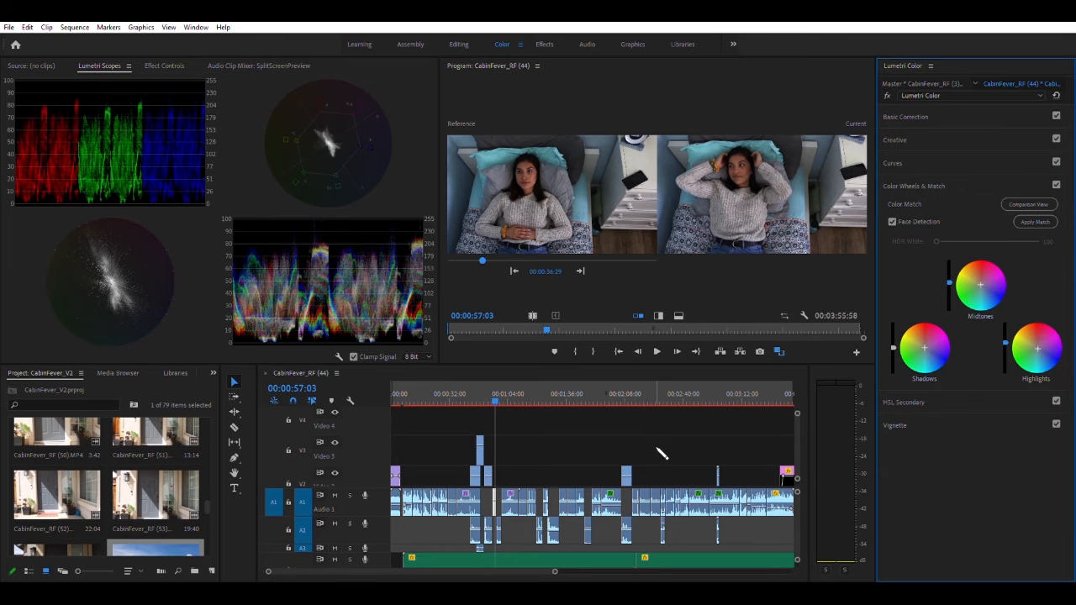
Scrub back to the side-lying phone clip around 00:00:44:47 and compare it with the reference bed shot
left_click_drag(495, 393, 476, 393)
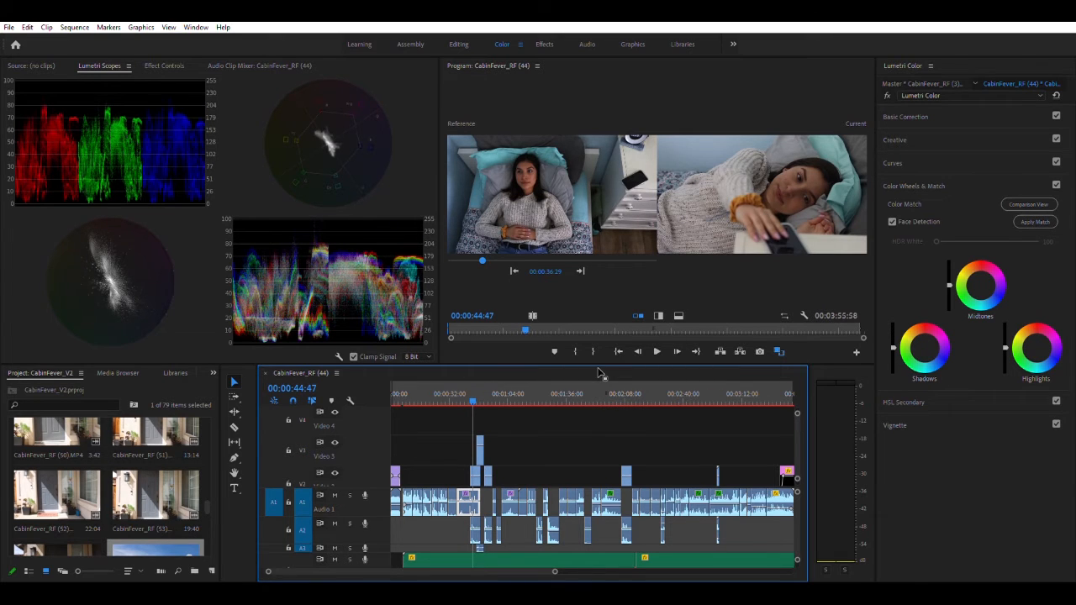
left_click(470, 394)
left_click(468, 397)
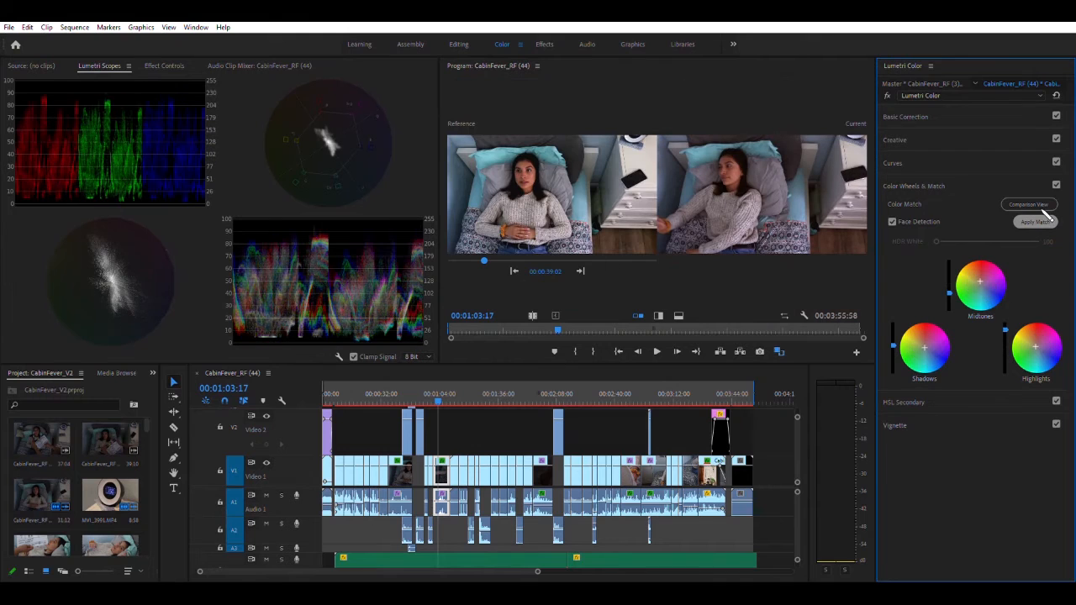
Warm the white balance temperature of the bed clip at 00:01:03:17 in Basic Correction
left_click(912, 117)
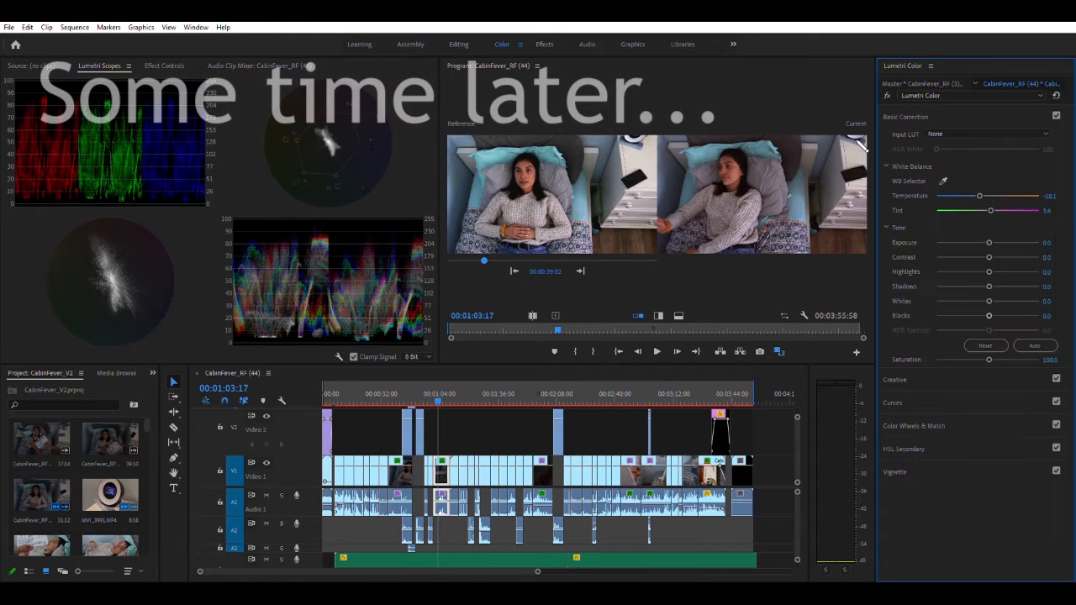
left_click_drag(978, 195, 995, 195)
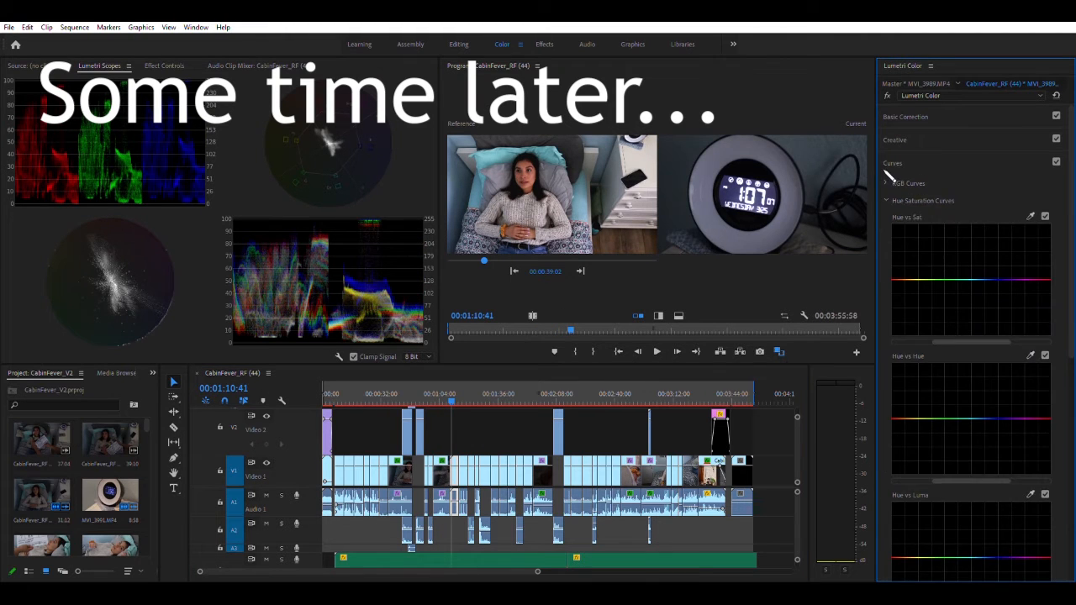
Brighten the alarm clock clip at 00:01:10:41 with the RGB curve and adjust the comparison reference frame
left_click_drag(979, 307, 993, 270)
left_click_drag(966, 334, 972, 318)
mouse_move(484, 261)
left_mouse_down()
mouse_move(471, 257)
mouse_move(480, 259)
left_mouse_up()
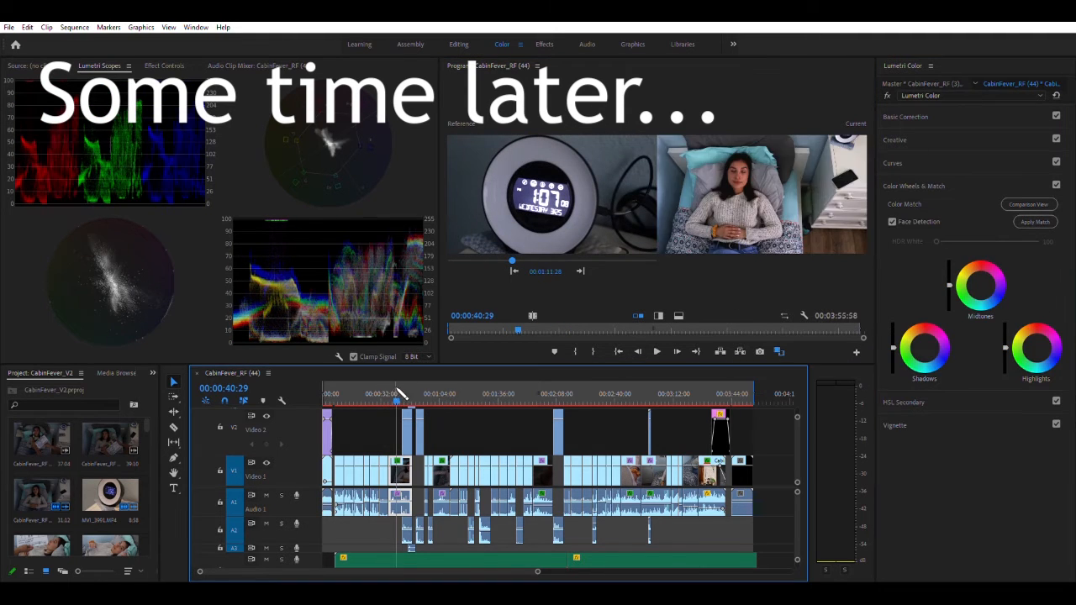
Scrub through the corrected desk and coin clips between 00:00:09:12 and 00:00:25:09 to check that their colors are consistent
left_click_drag(400, 394, 466, 391)
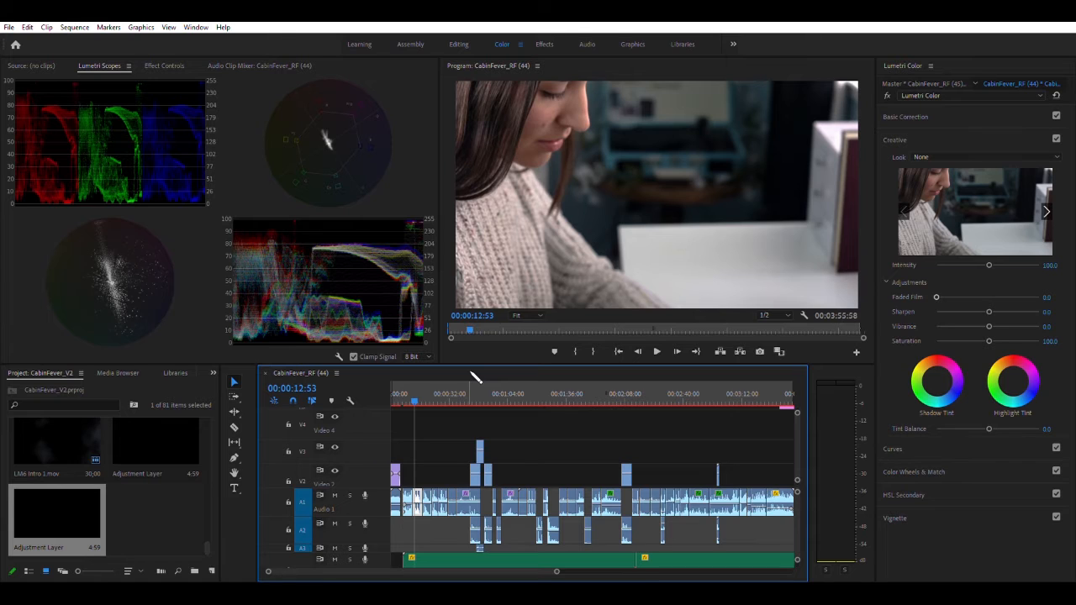
left_click(436, 392)
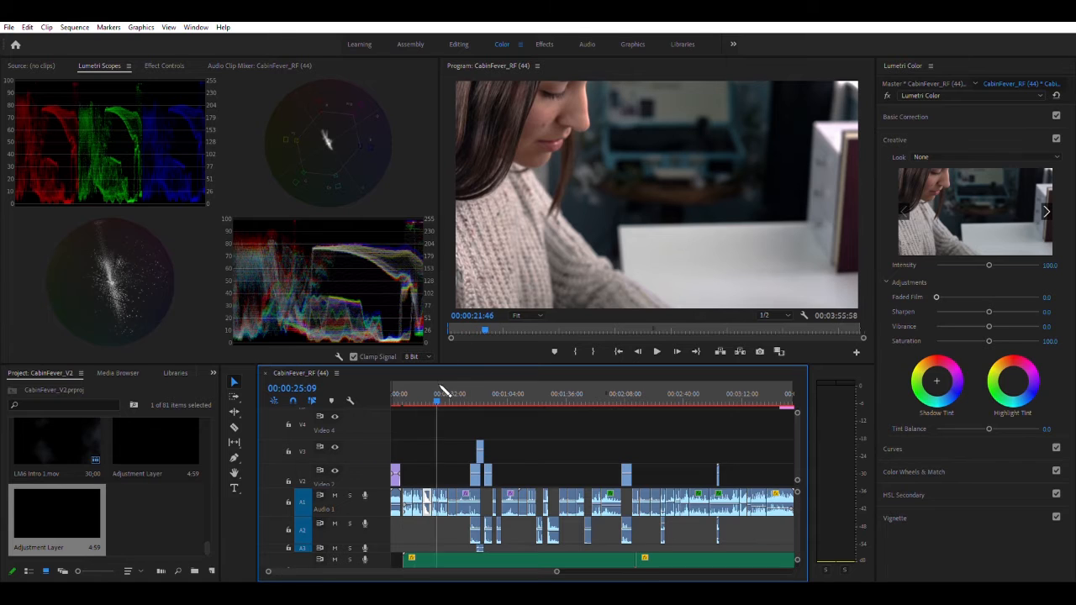
left_click_drag(440, 389, 427, 392)
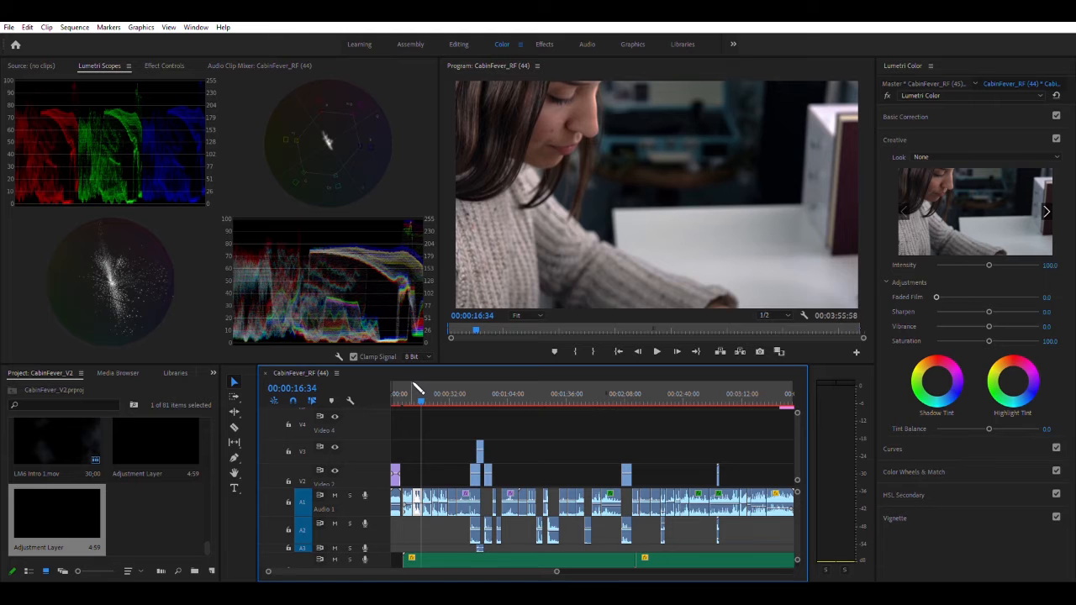
left_click(410, 391)
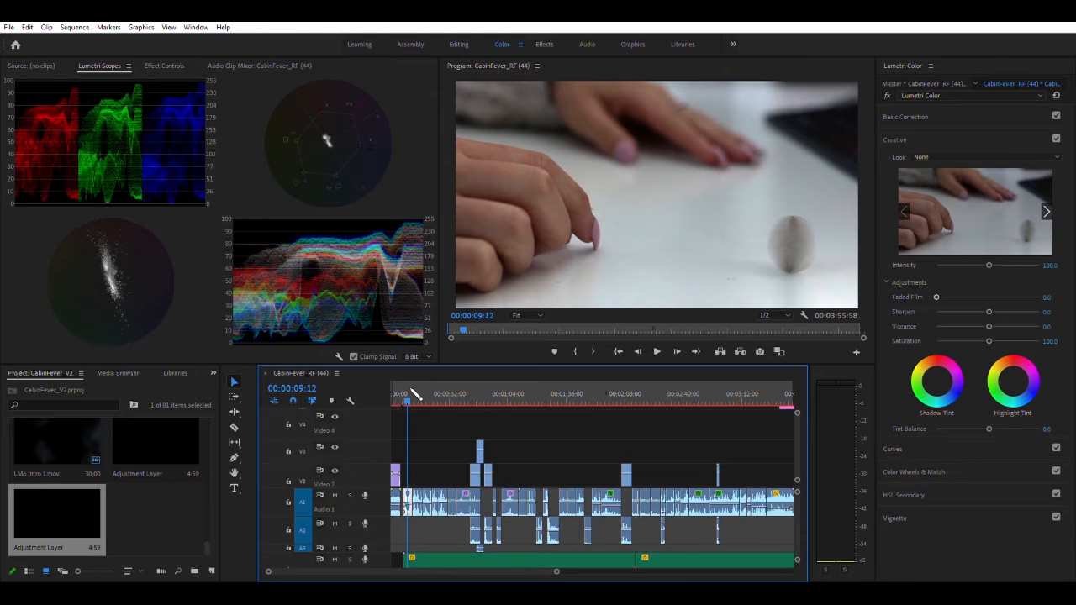
left_click_drag(413, 391, 428, 390)
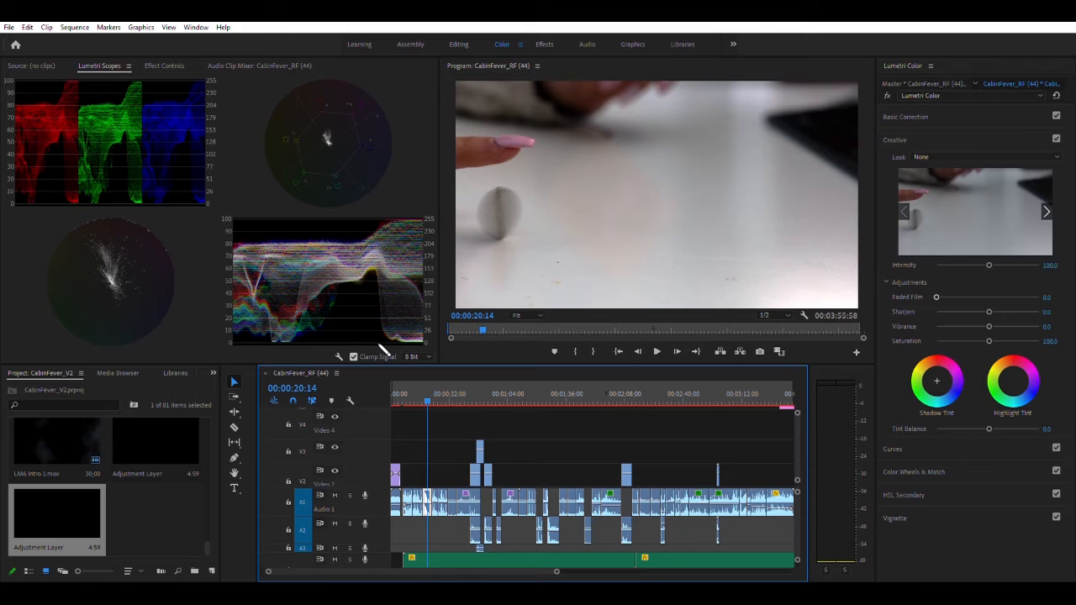
left_click(412, 392)
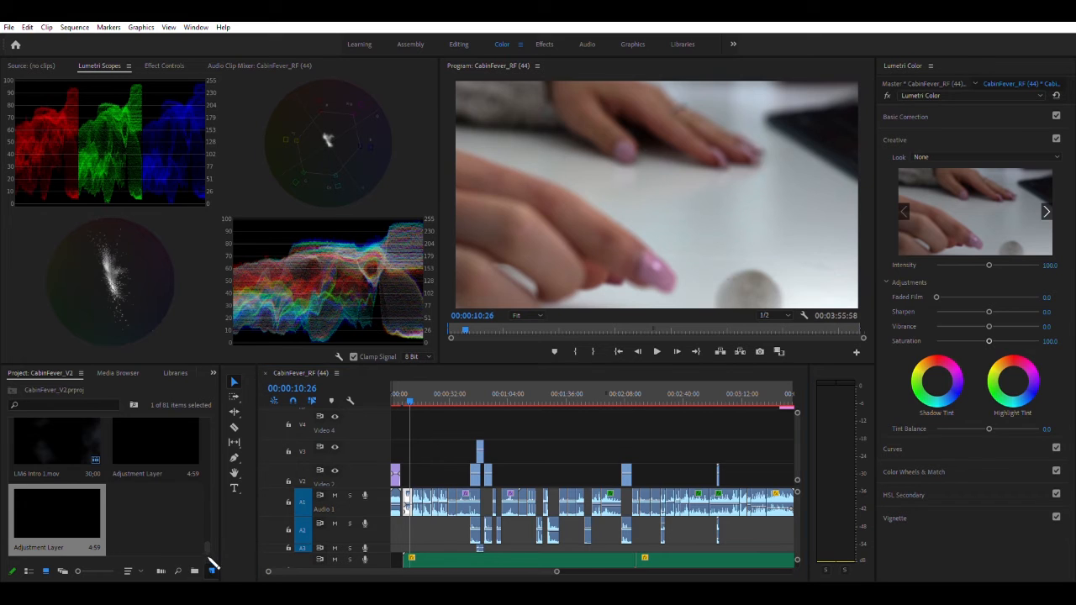
Create a new adjustment layer with default settings and extend it on Video 4 from the first coin clip across the following clips
left_click(260, 461)
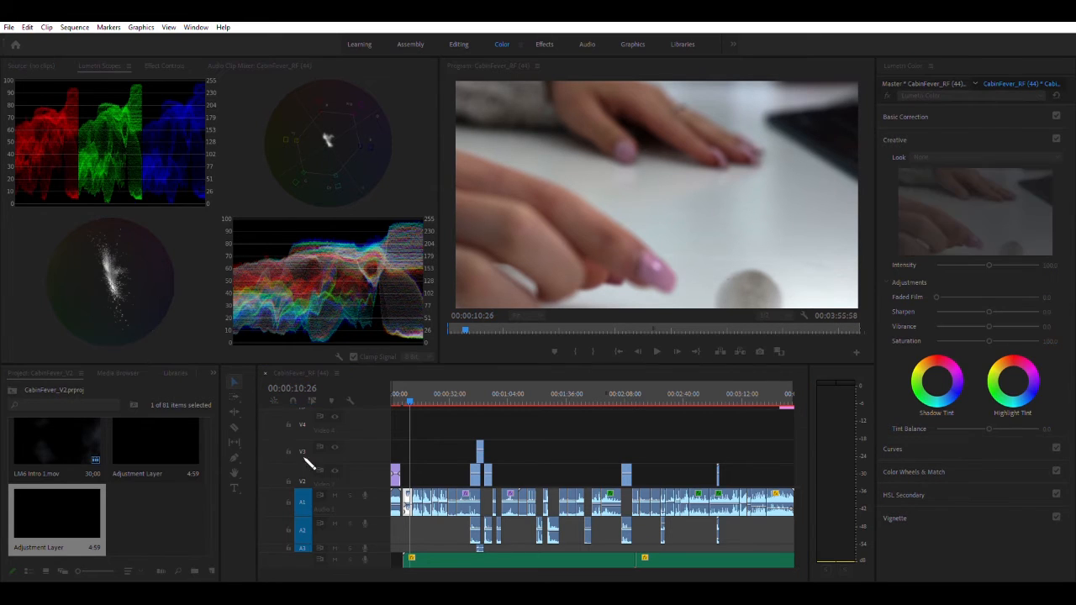
left_click(551, 340)
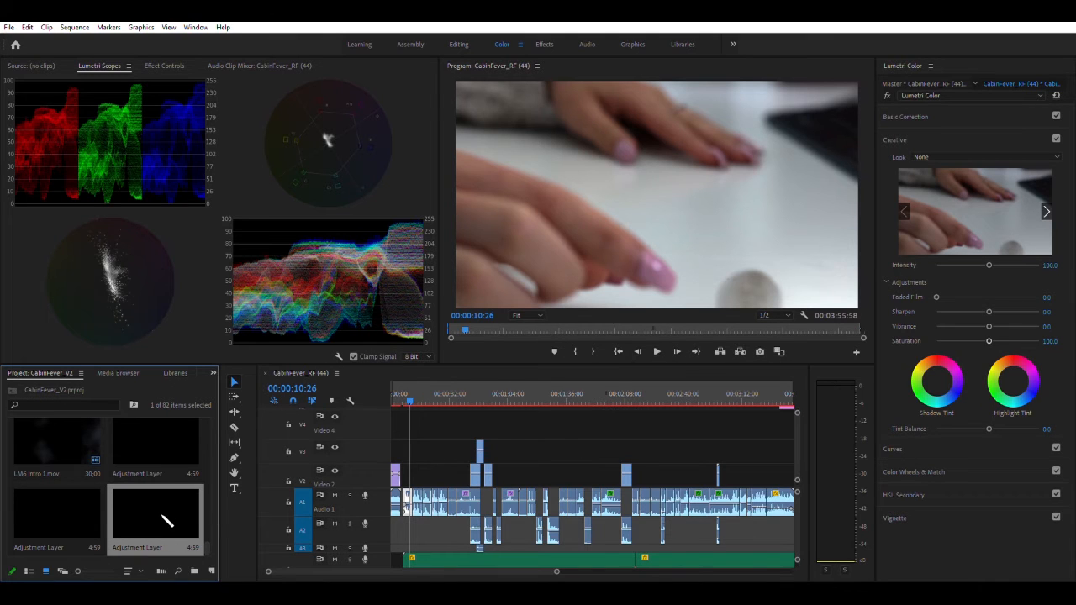
left_click_drag(157, 515, 713, 414)
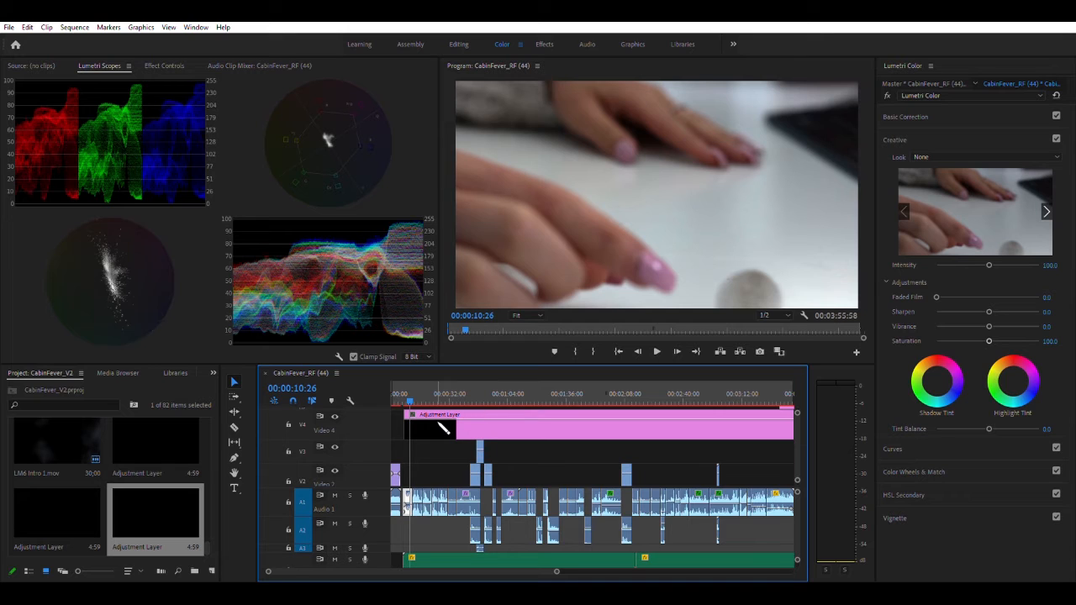
Try a greenish Creative shadow tint on the coin clip at 00:00:08:54 and reset it
left_click(409, 394)
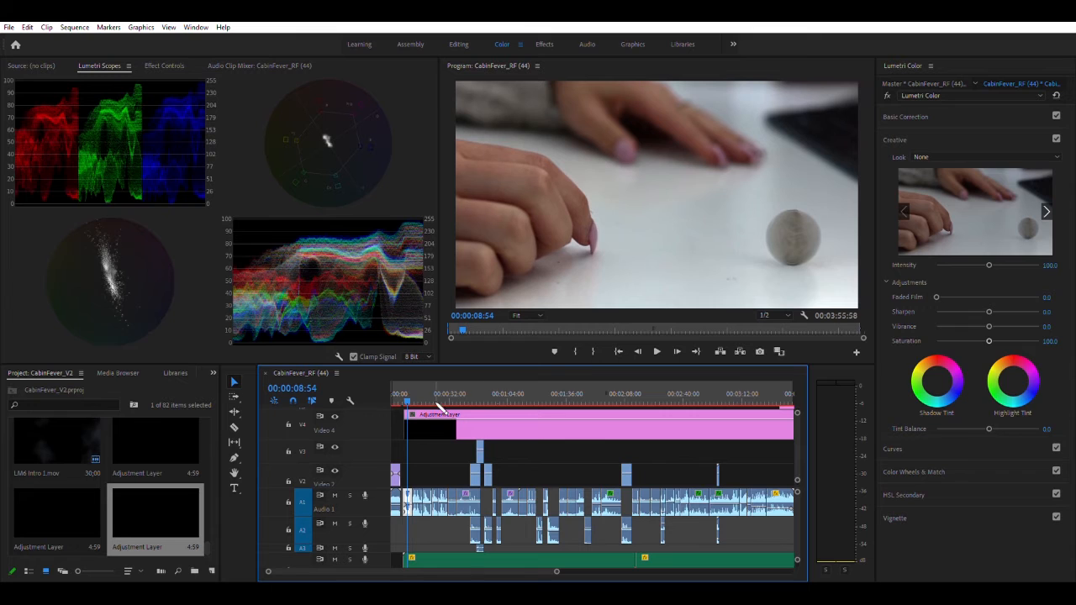
left_click(921, 102)
left_click(916, 116)
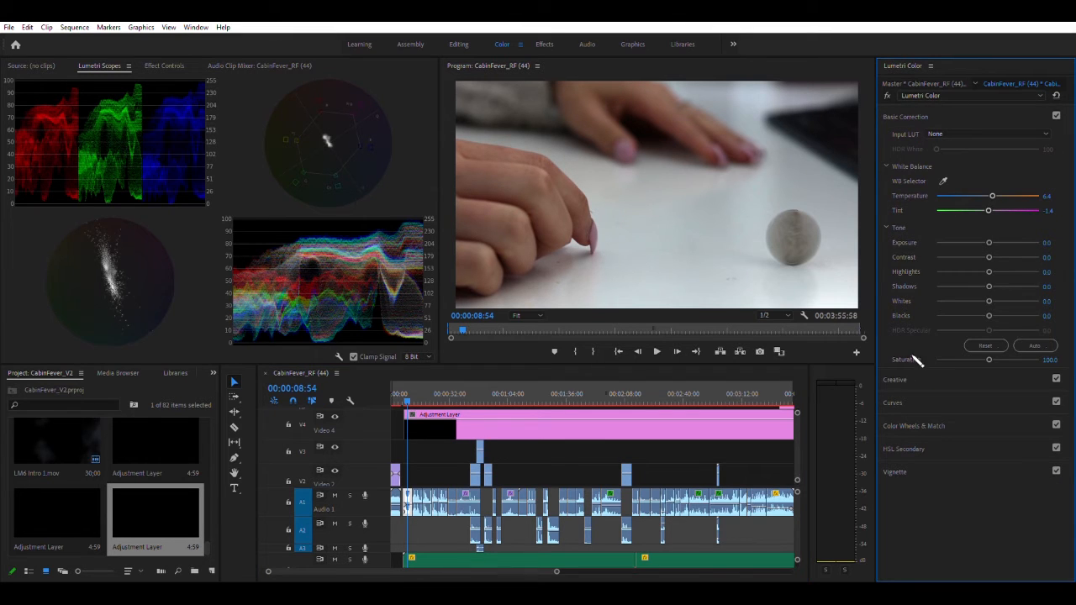
left_click(895, 380)
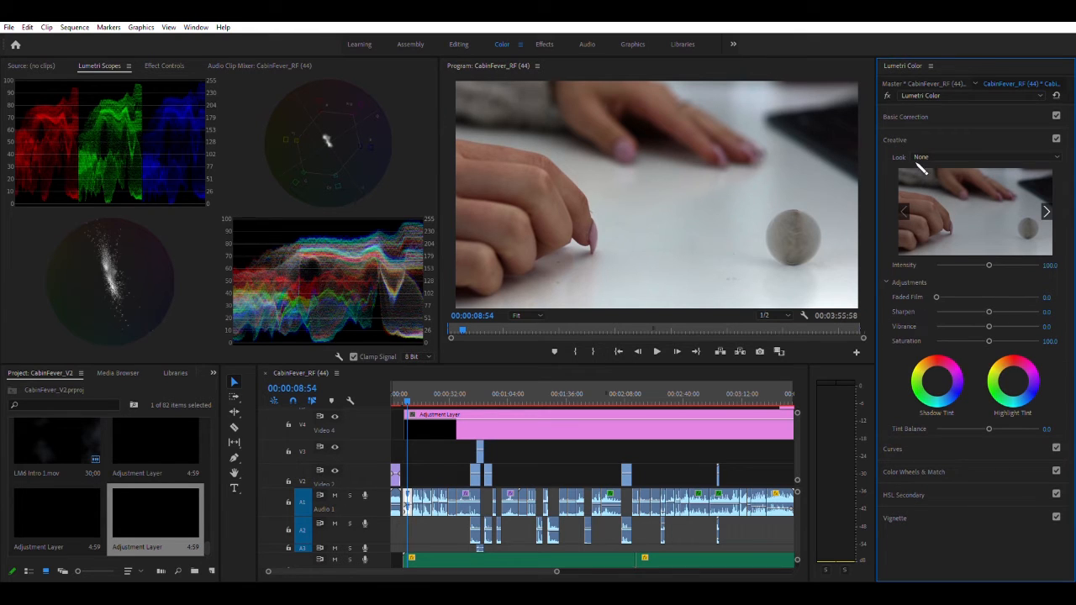
left_click_drag(938, 374, 940, 373)
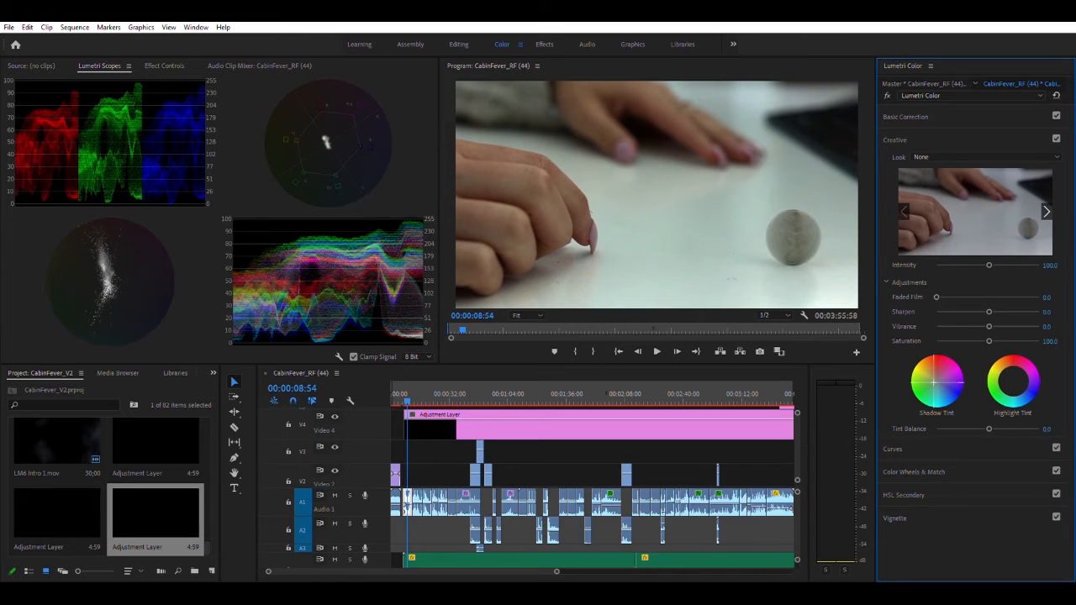
double_click(939, 372)
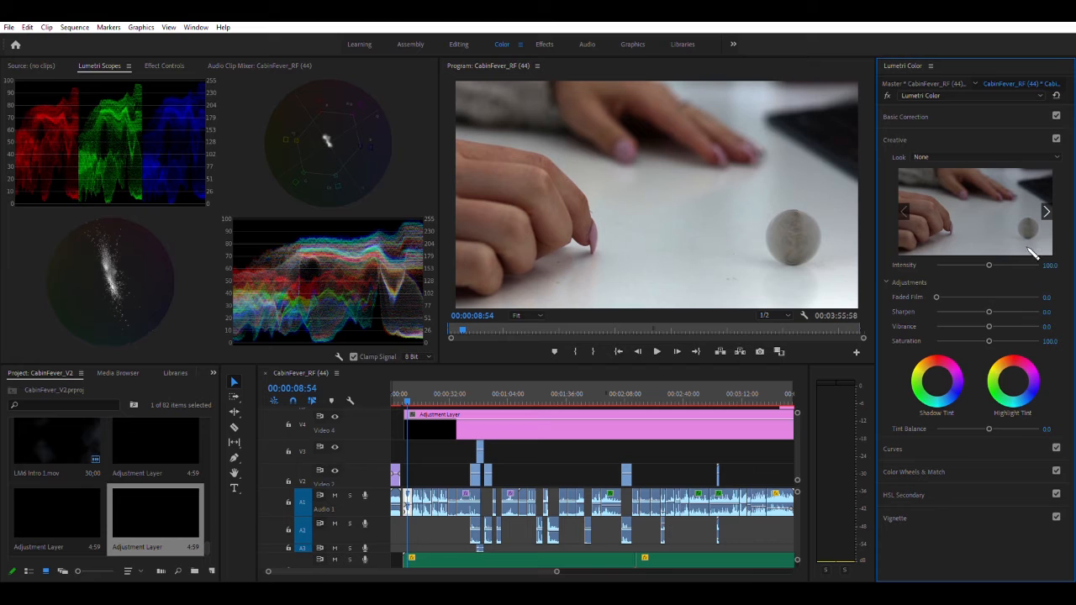
Try Creative looks such as SL GOLD HEAT and SL IRON HDR directly on the coin clip, undoing each one
left_click(988, 152)
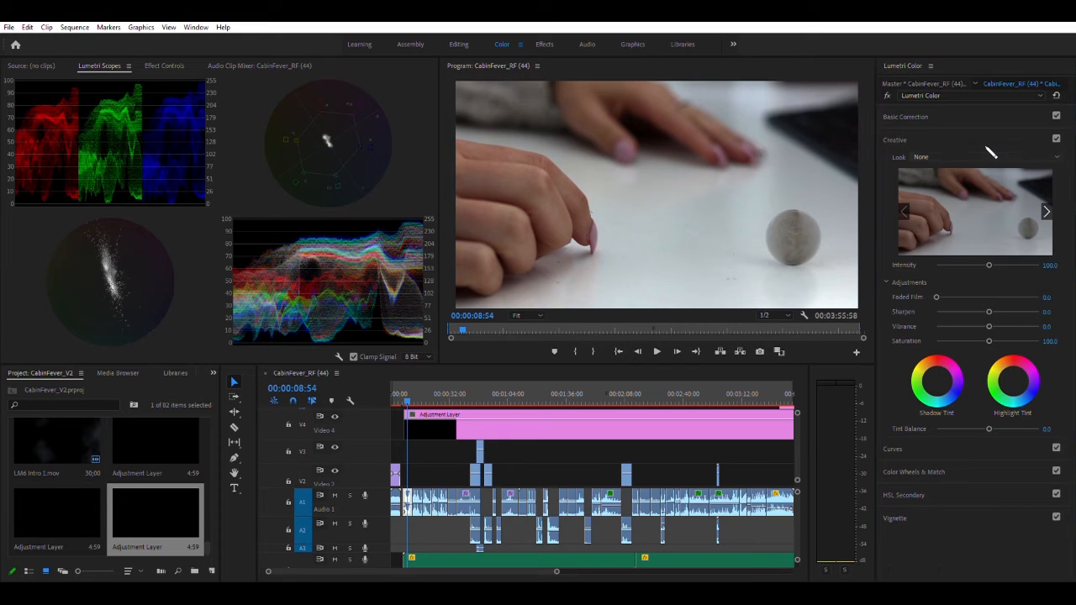
left_click(943, 344)
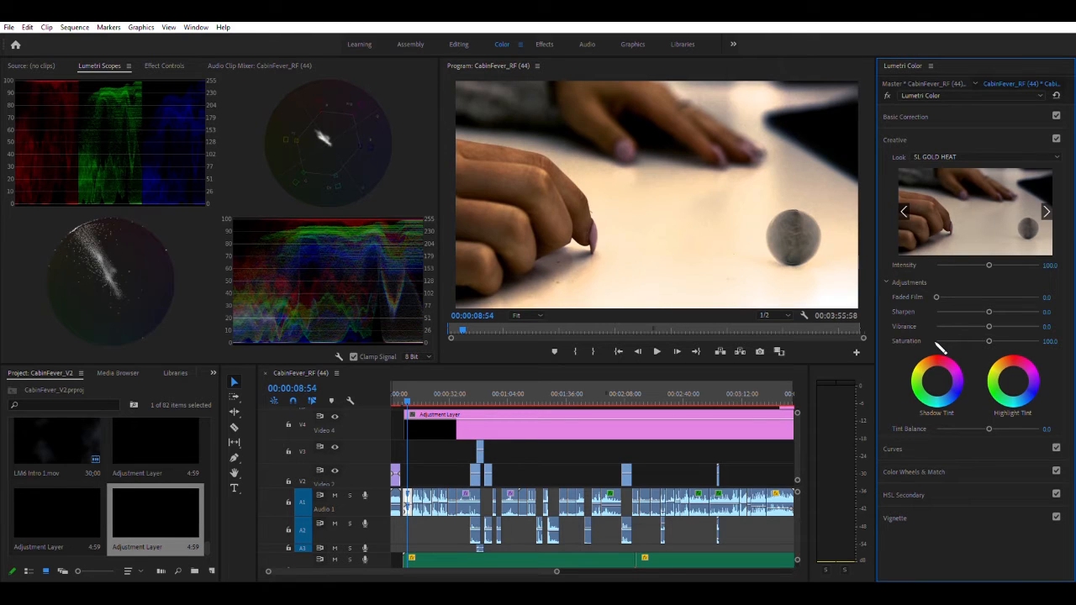
key("ctrl+z")
left_click(965, 152)
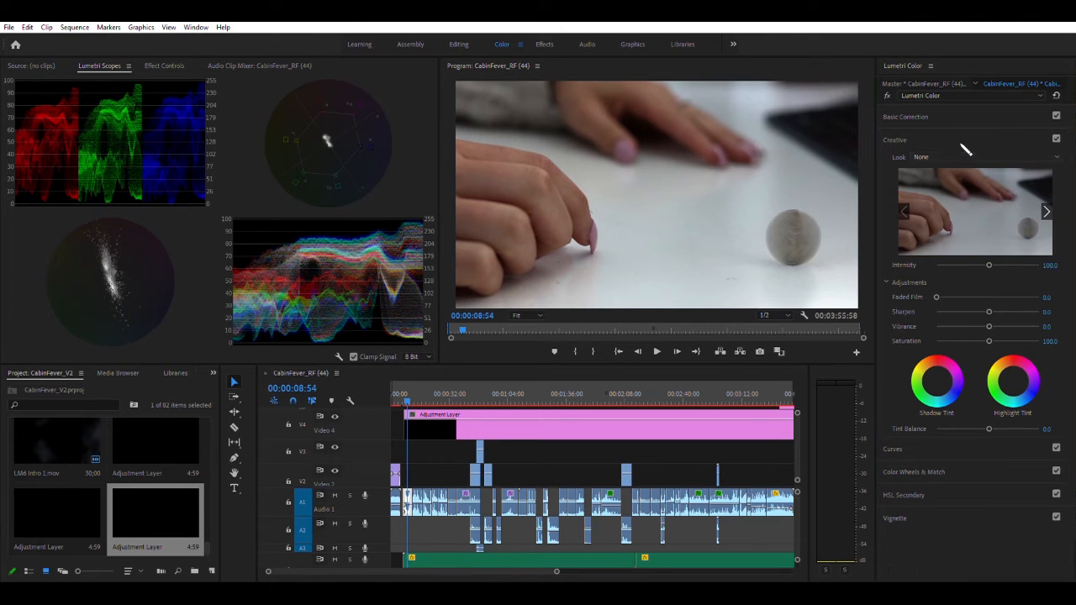
left_click(921, 483)
key("ctrl+z")
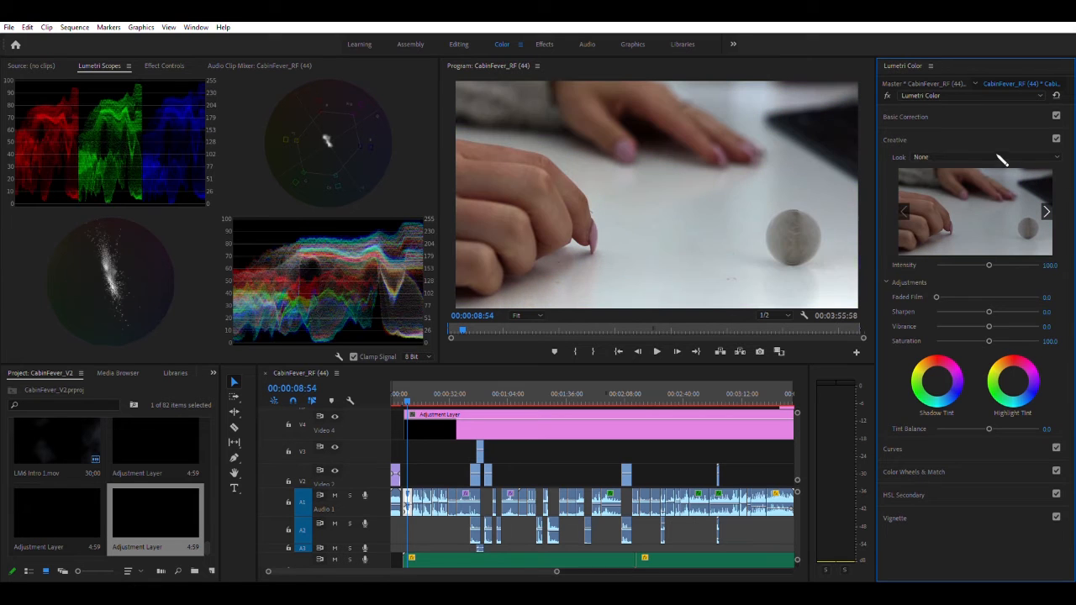
left_click(993, 152)
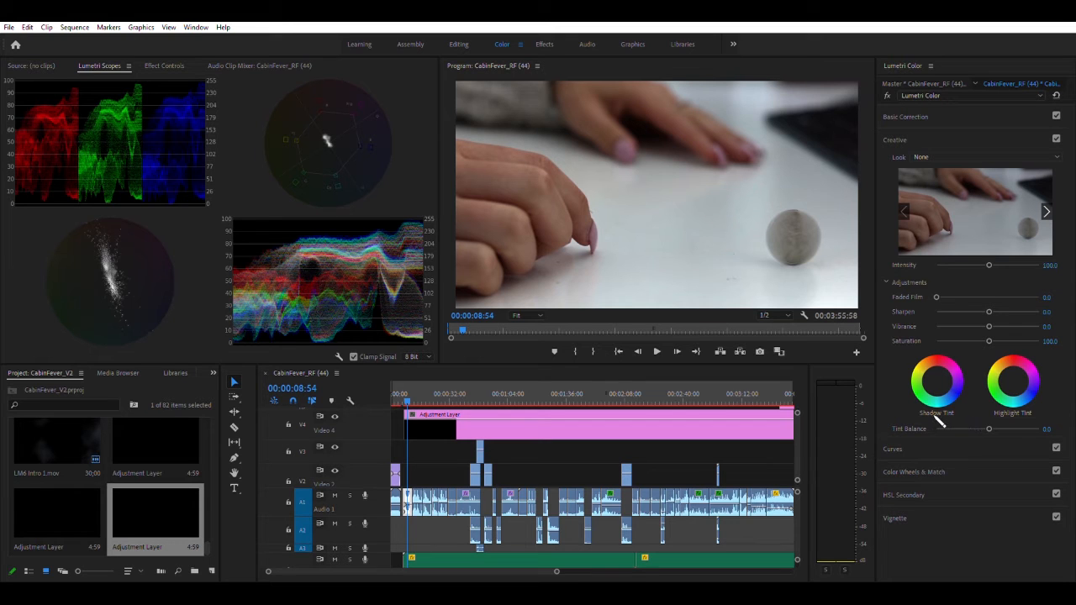
left_click(934, 416)
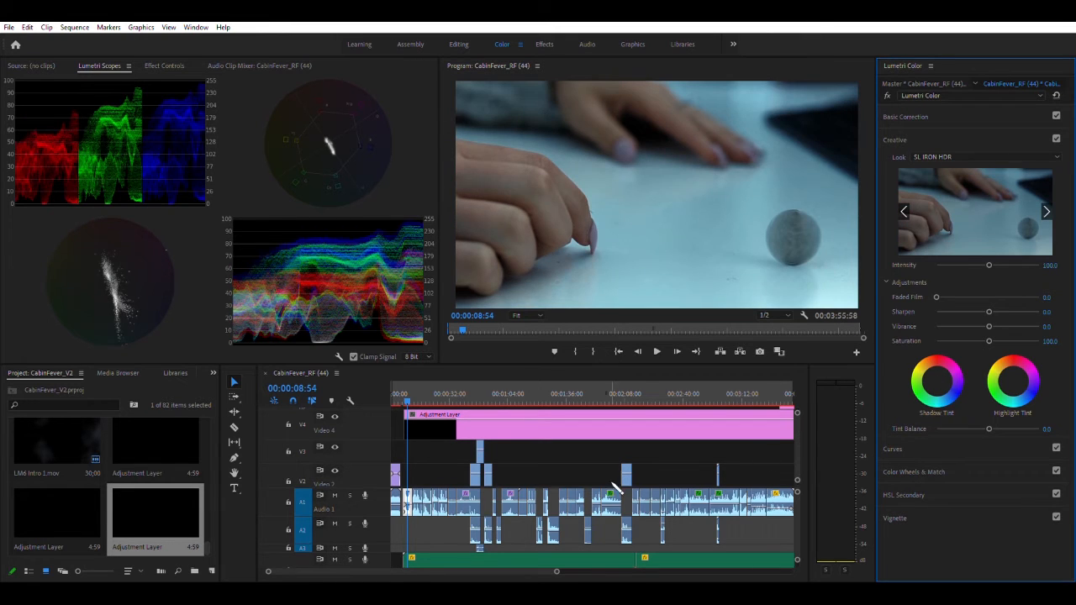
Review the ungraded-look desk and coin clips between 00:00:09:49 and 00:00:19:19
left_click(420, 391)
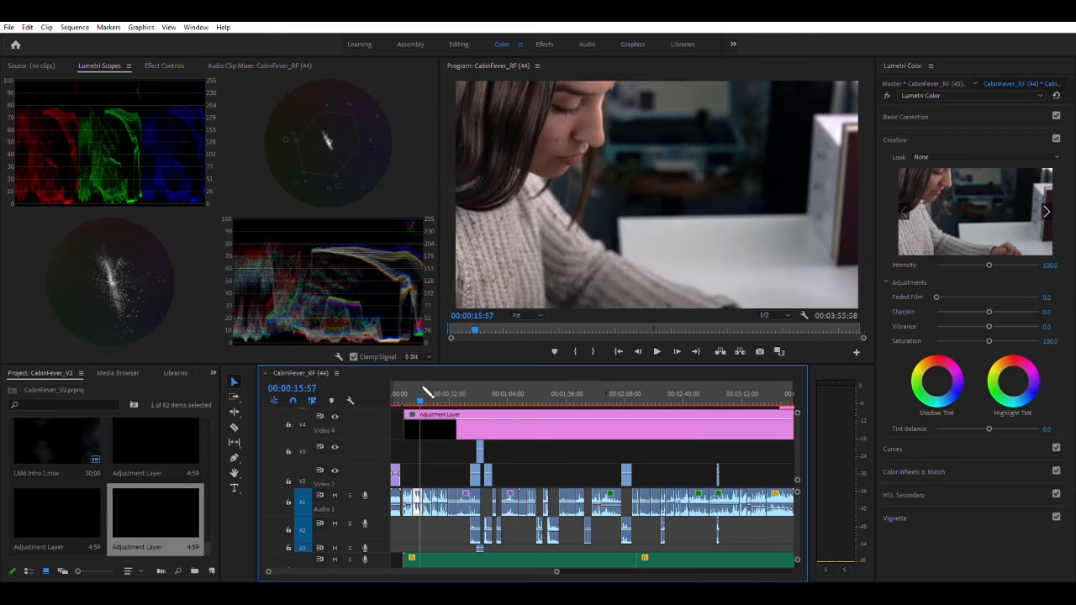
left_click_drag(424, 390, 430, 392)
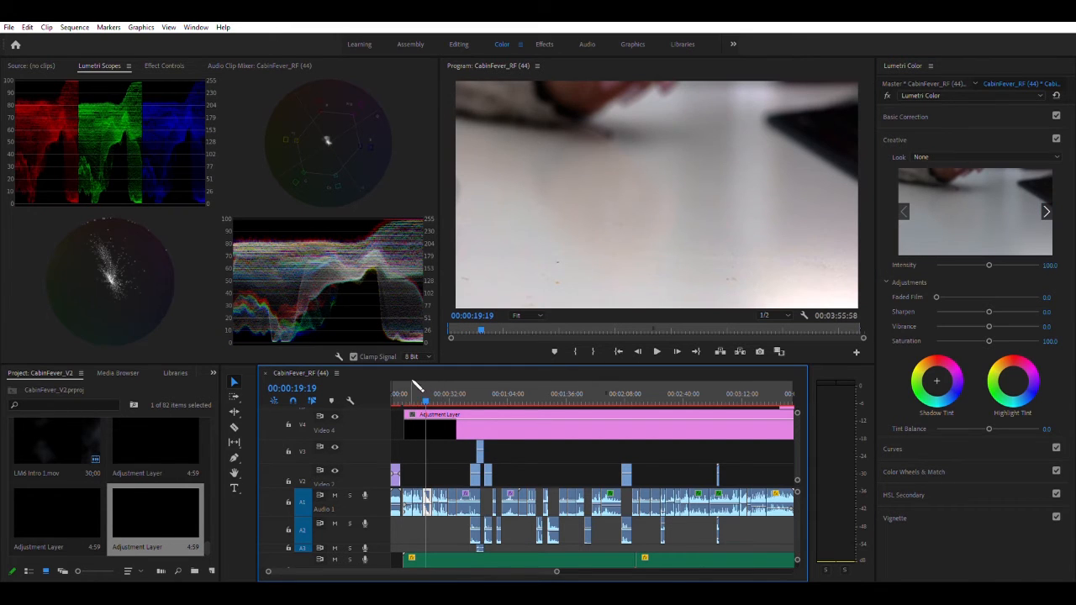
left_click(410, 390)
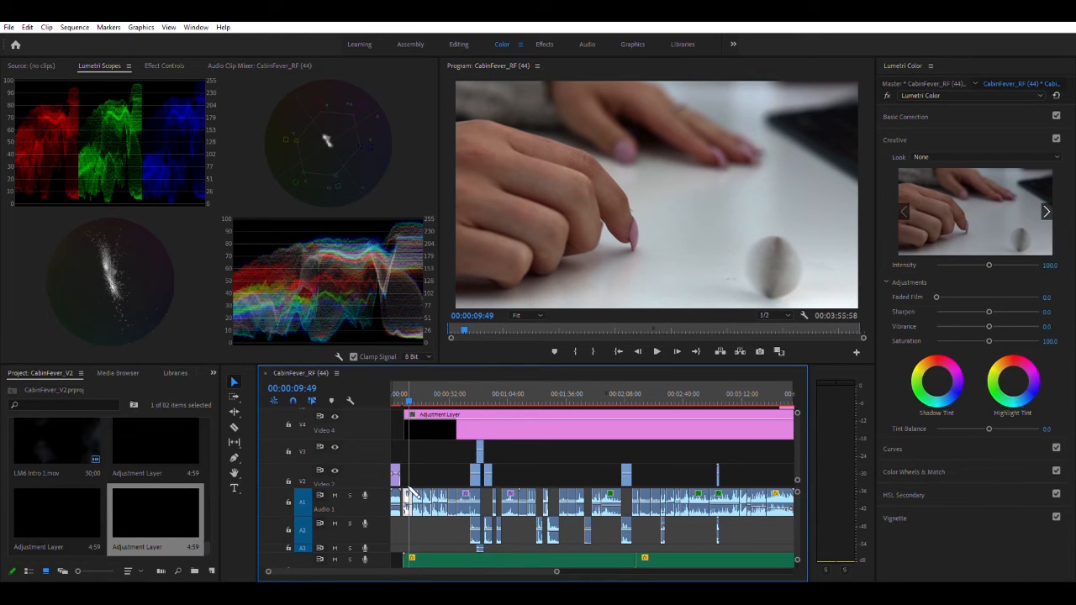
Apply the SL IRON HDR Creative look to the adjustment layer on Video 4
left_click(451, 415)
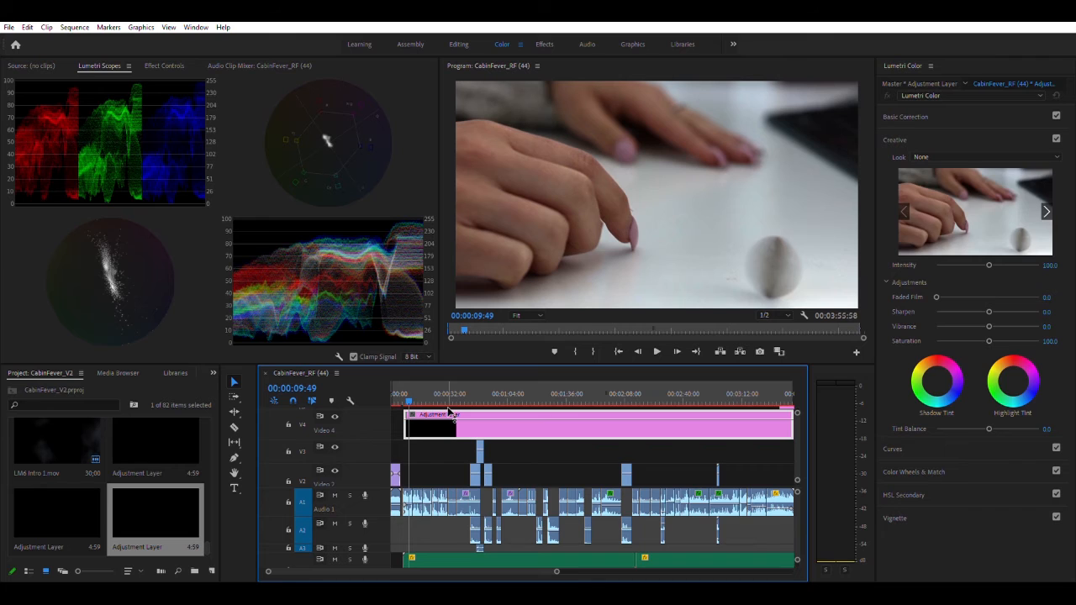
left_click(986, 155)
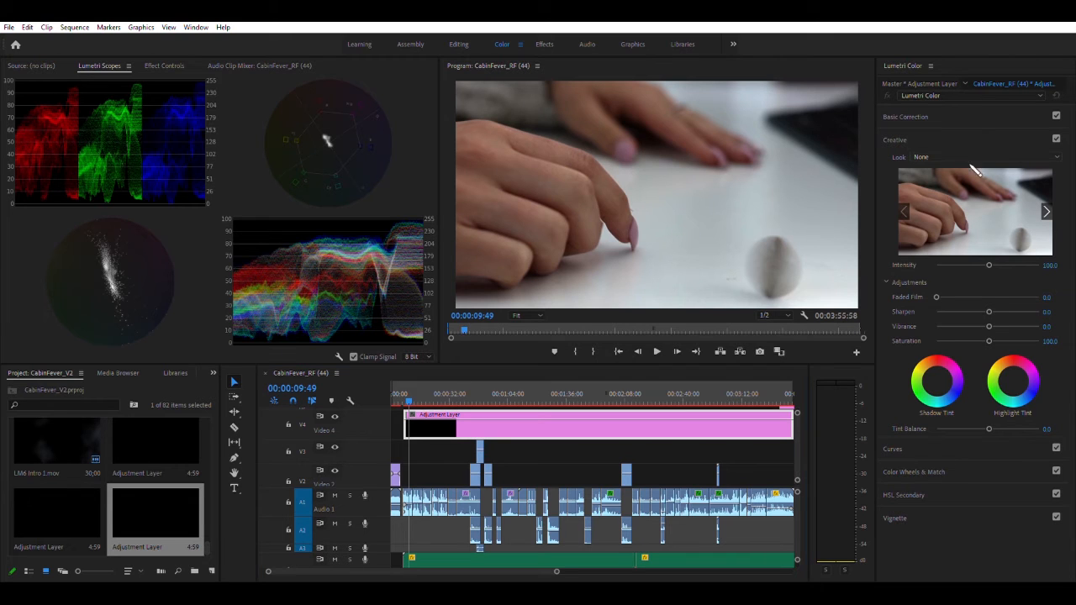
left_click(943, 426)
Preview the look on the reclining clip at 00:00:54:54 and set its Intensity to 50, finally to 45
left_click_drag(402, 392, 494, 393)
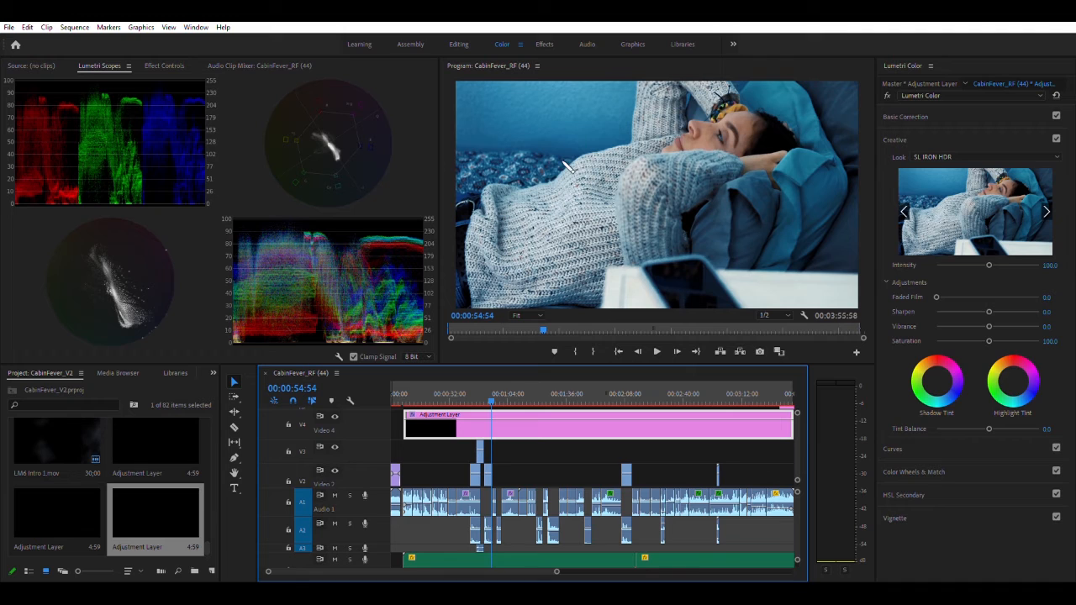
left_click(1050, 265)
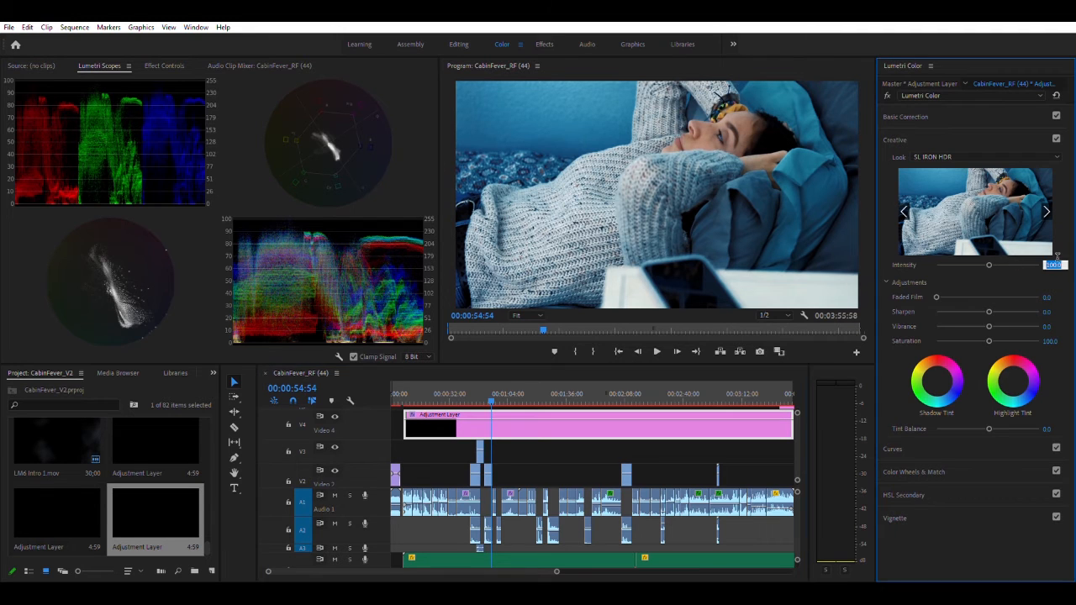
type("50")
key("Return")
left_click(1057, 258)
type("45")
key("Return")
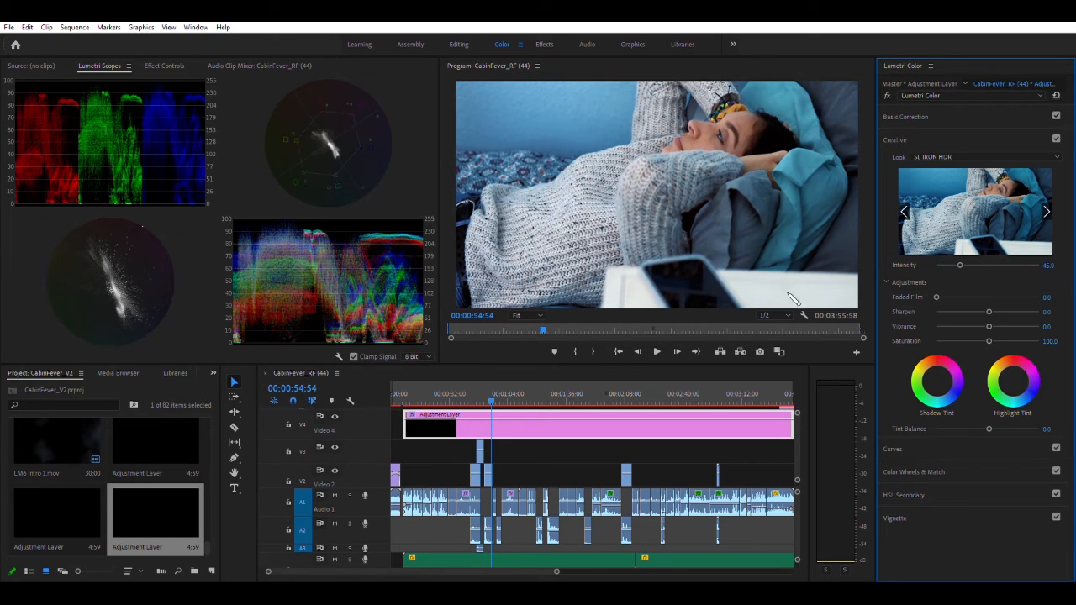
Scrub across the clips under the adjustment layer, including the coin clip, to check the look at Intensity 45
left_click(504, 395)
left_click_drag(509, 398, 414, 400)
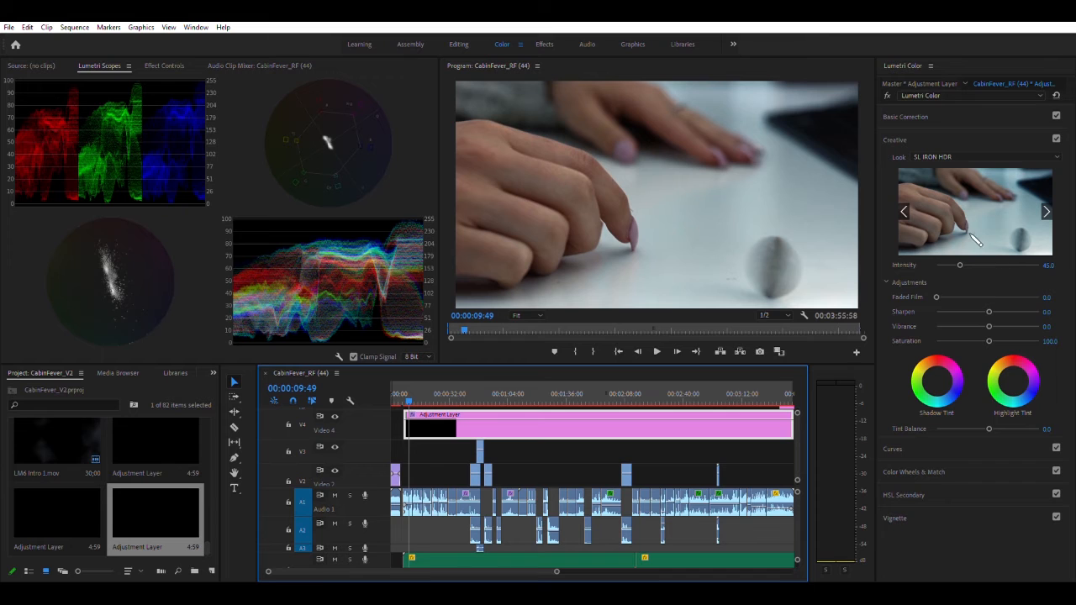
left_click(443, 386)
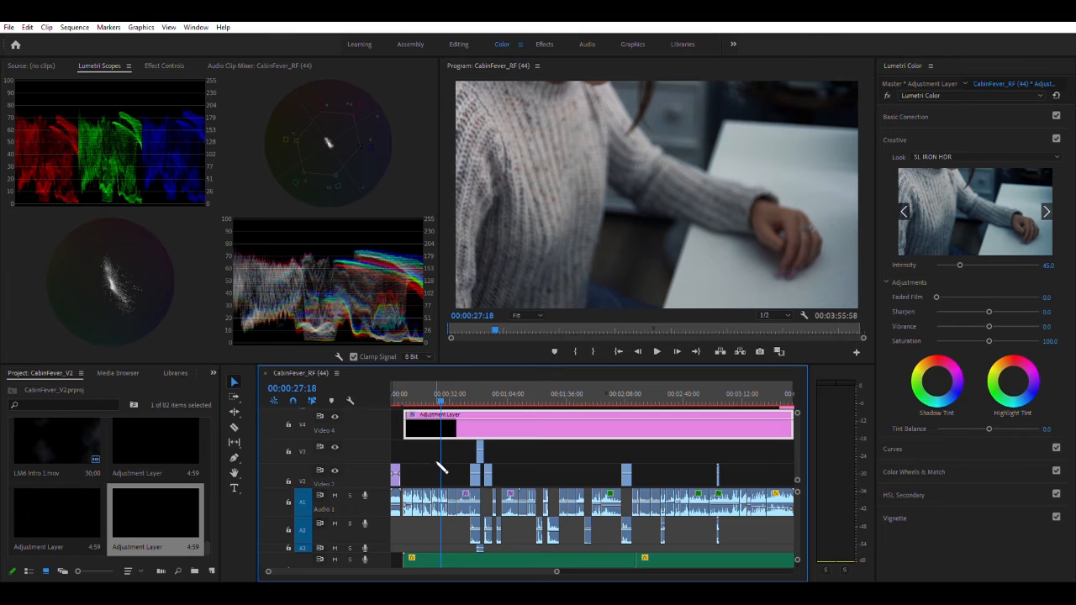
Add contrast to the sweater clip at 00:00:28:50 with a slight S-shape on its RGB curve, lowering the shadows and pulling in the white point
left_click(445, 394)
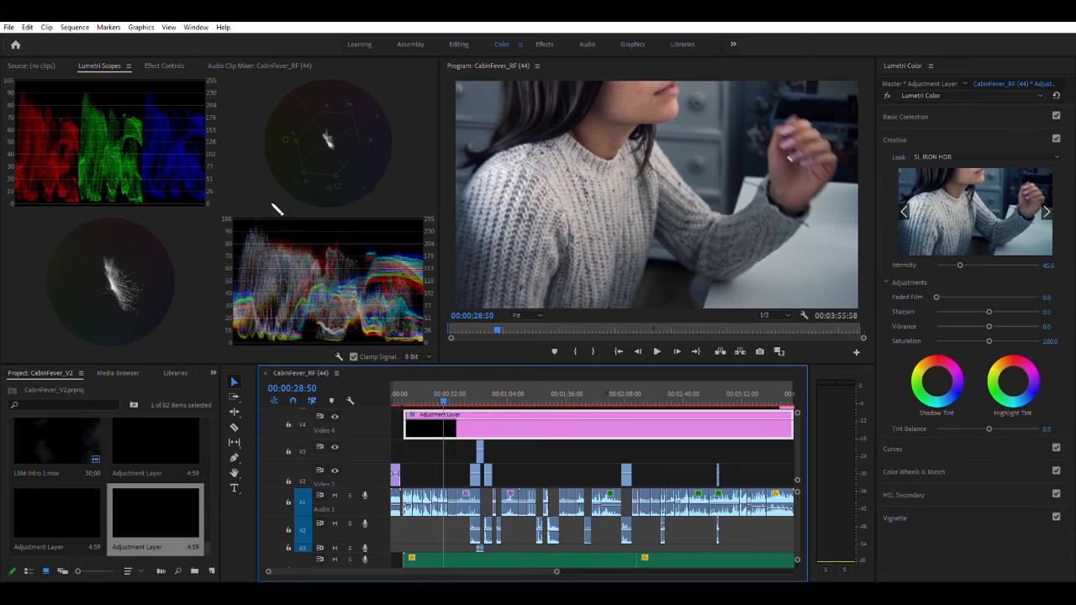
left_click(446, 490)
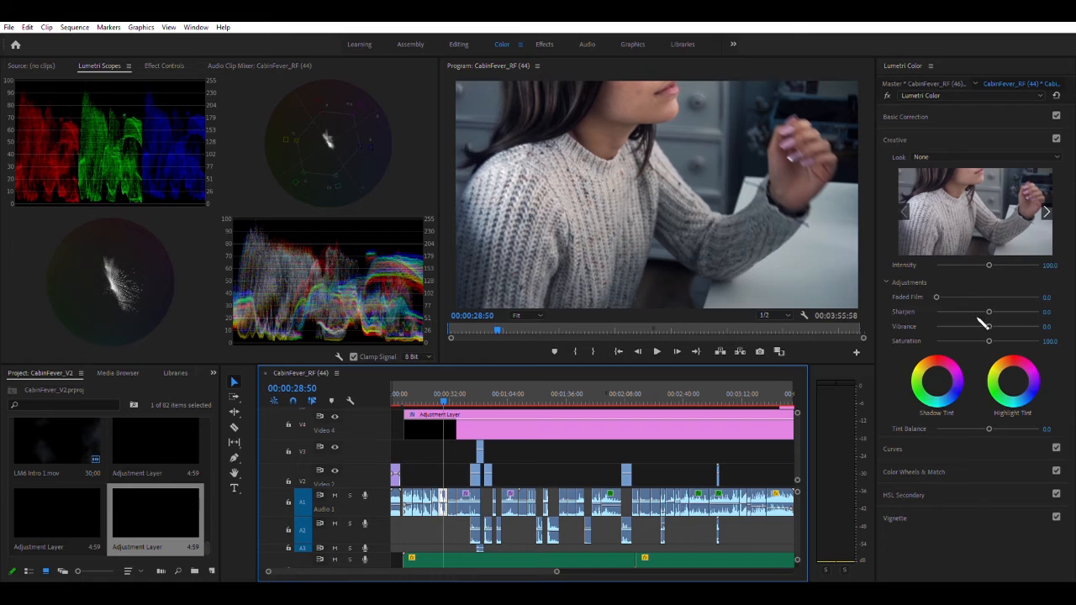
left_click(894, 447)
left_click(992, 289)
left_click_drag(993, 287, 993, 294)
left_click_drag(1036, 236, 1034, 237)
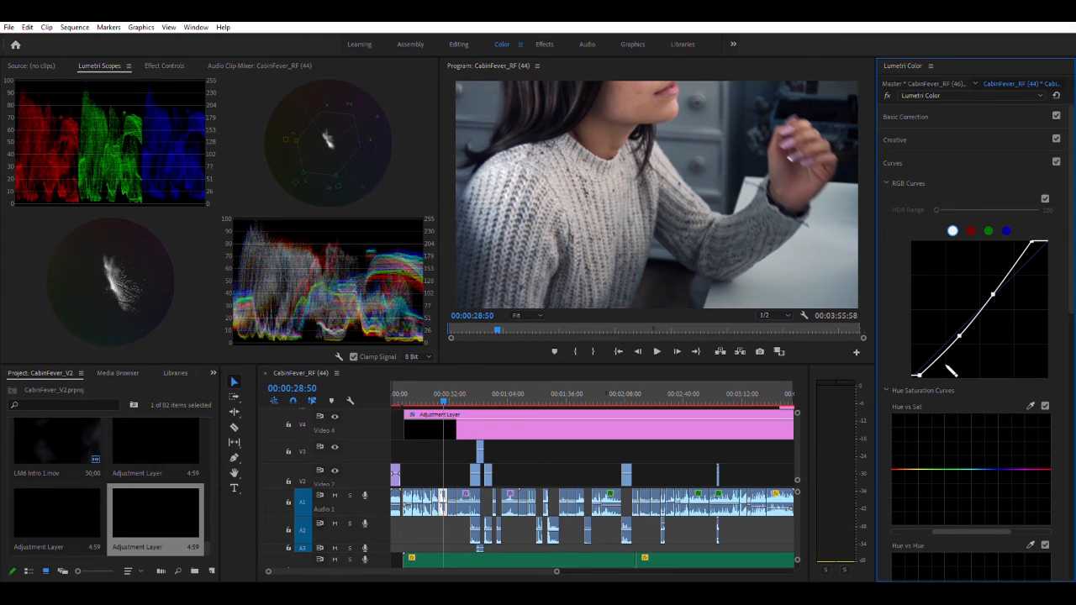
left_click_drag(959, 335, 963, 330)
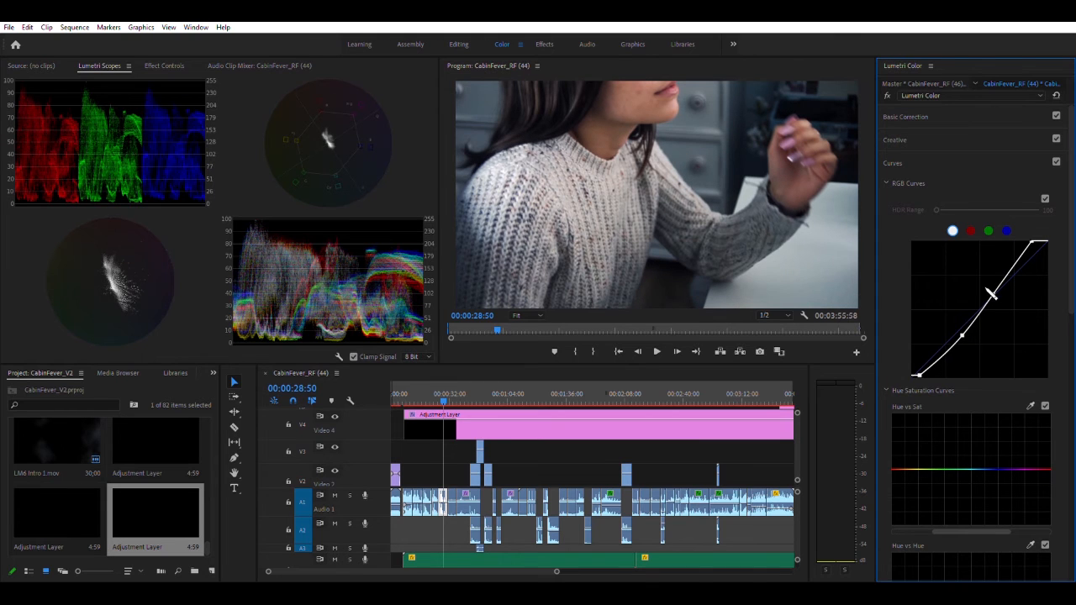
left_click_drag(993, 288, 994, 290)
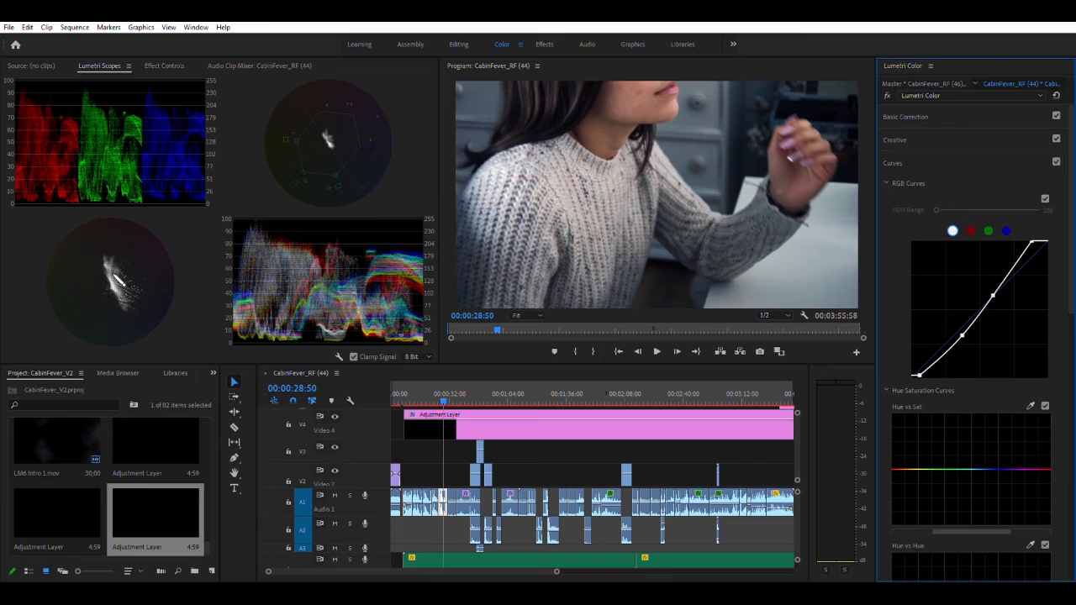
Try lowering the blue RGB curve on the reclining clip at 00:00:53:59 and reset it
left_click_drag(446, 394, 490, 393)
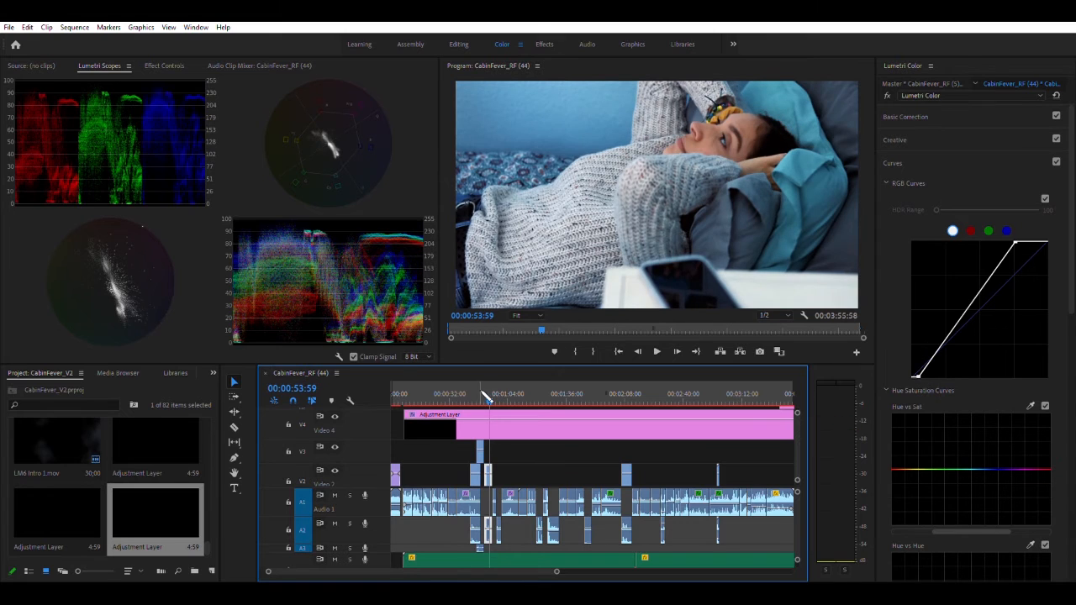
left_click(131, 305)
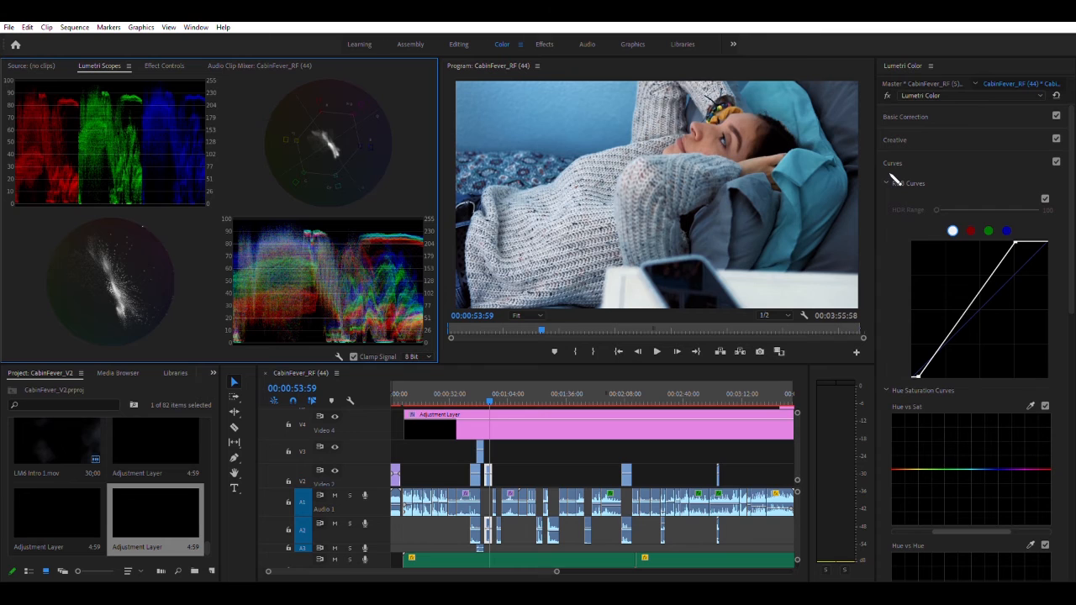
left_click(1007, 230)
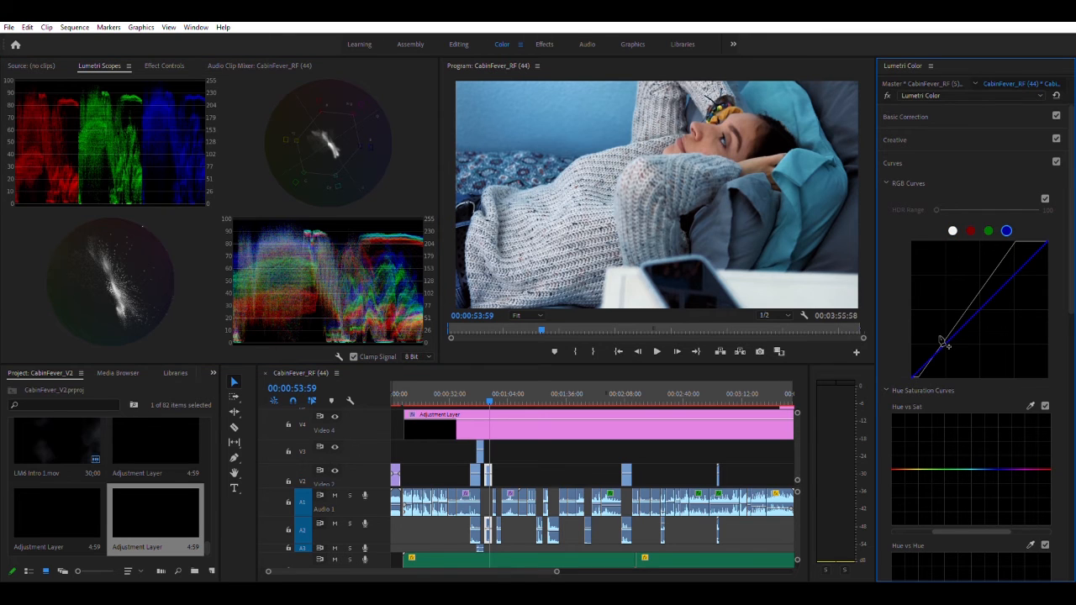
mouse_move(949, 339)
left_mouse_down()
mouse_move(966, 340)
mouse_move(968, 329)
left_mouse_up()
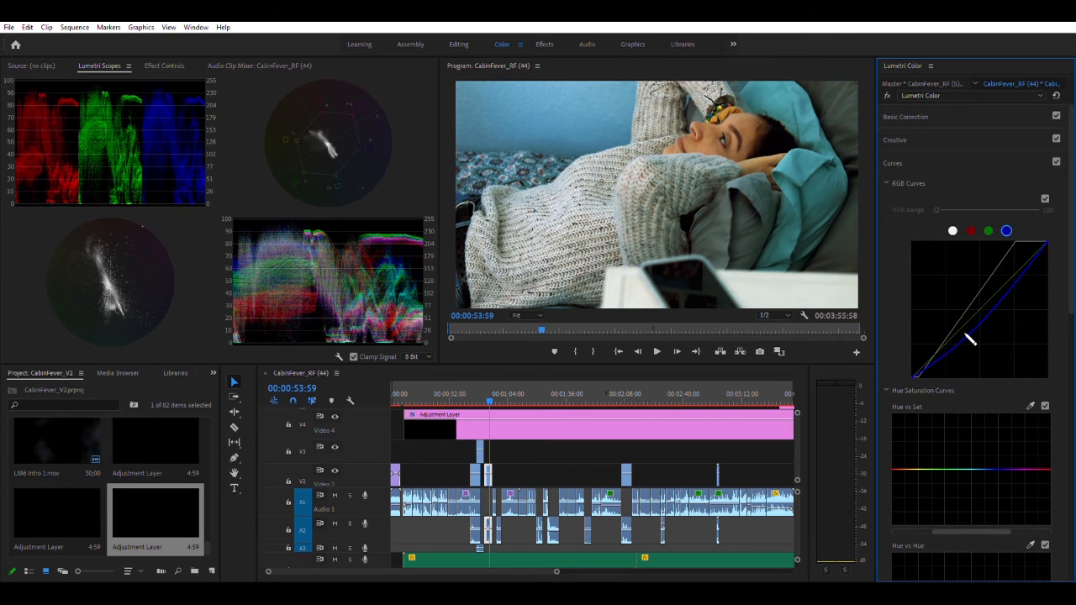
double_click(972, 338)
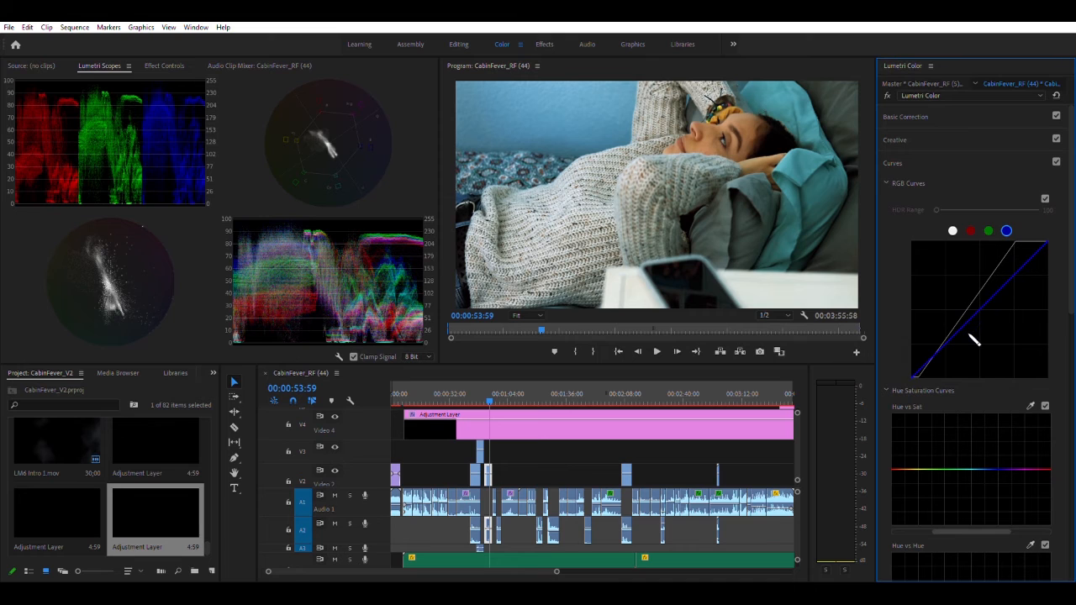
Open the Color Wheels & Match settings of the reclining clip and examine the following clips up to the dog clip at 00:01:26:29
left_click(895, 162)
left_click(913, 184)
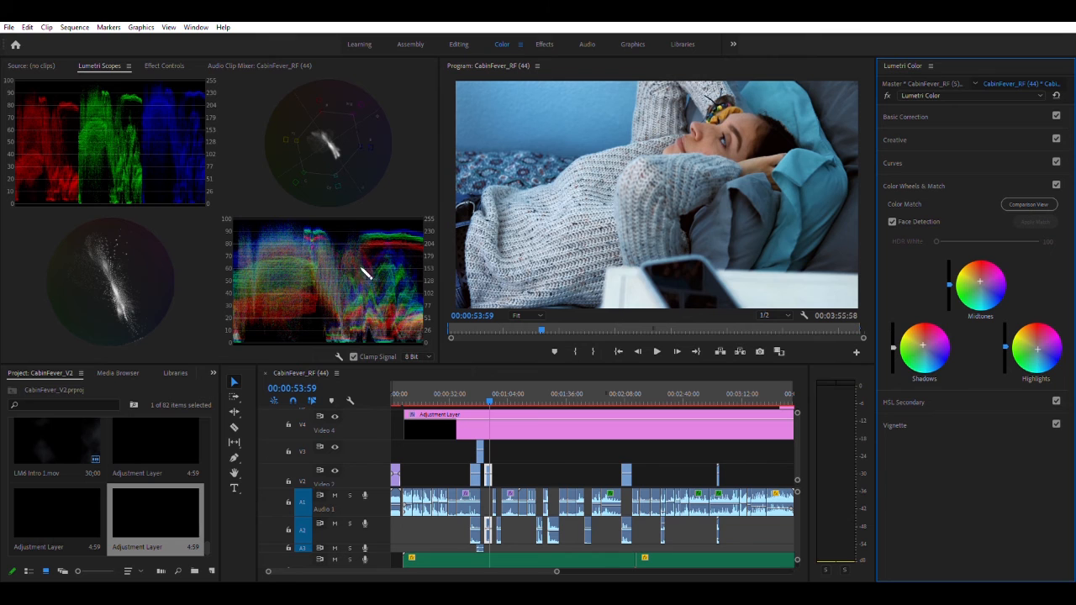
left_click(487, 395)
left_click_drag(488, 395, 548, 395)
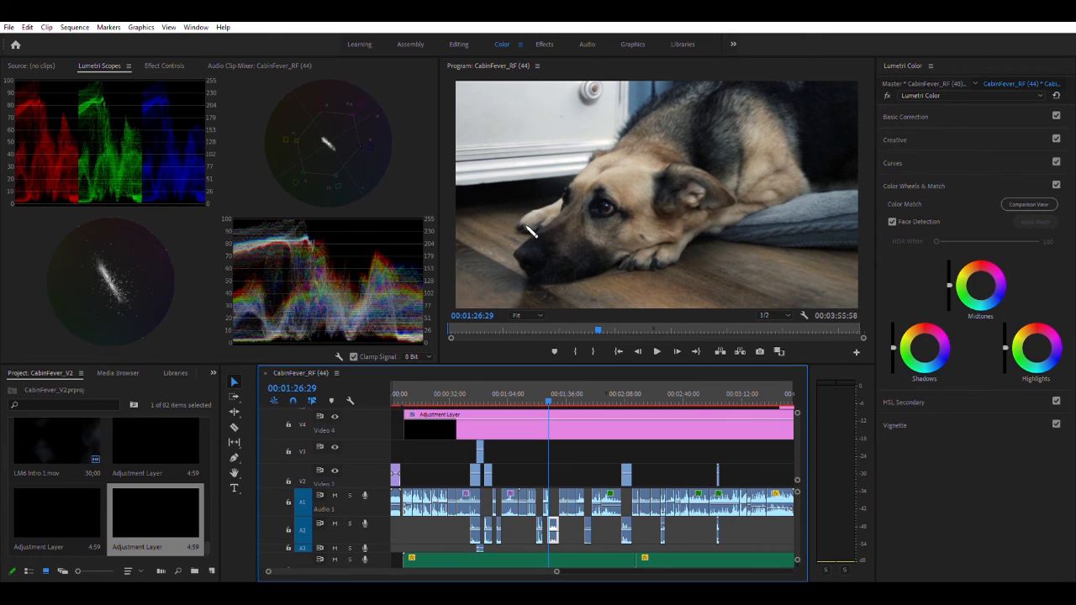
left_click(553, 383)
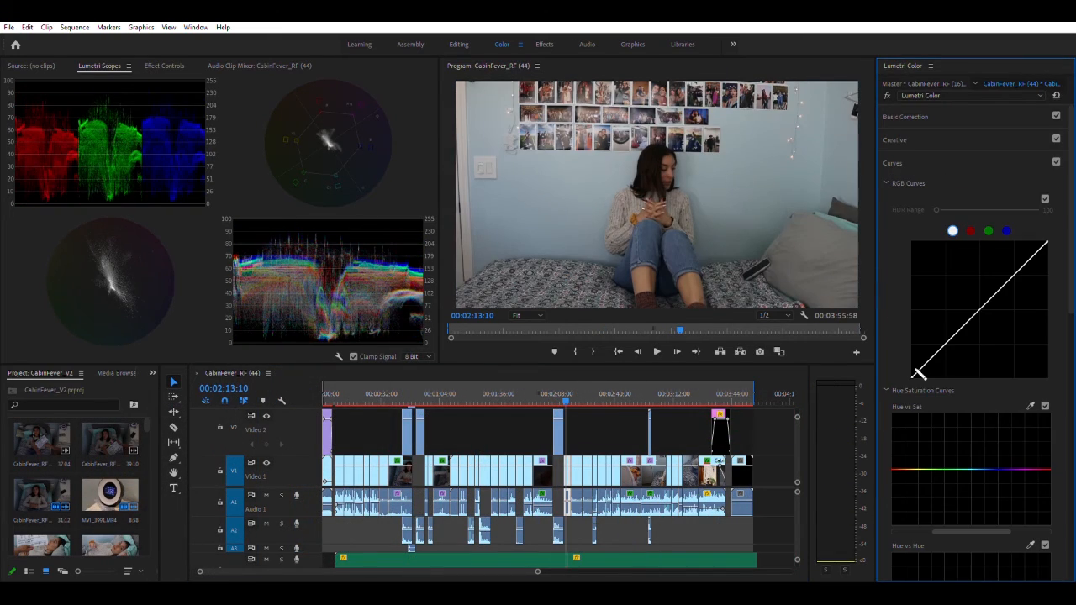
Brighten the wide bedroom clip at 00:02:13:10 by pulling in its RGB curve's white point and adding highlight and shadow points
left_click_drag(913, 375, 914, 376)
left_click_drag(1045, 243, 1030, 242)
left_click(997, 283)
left_click(956, 330)
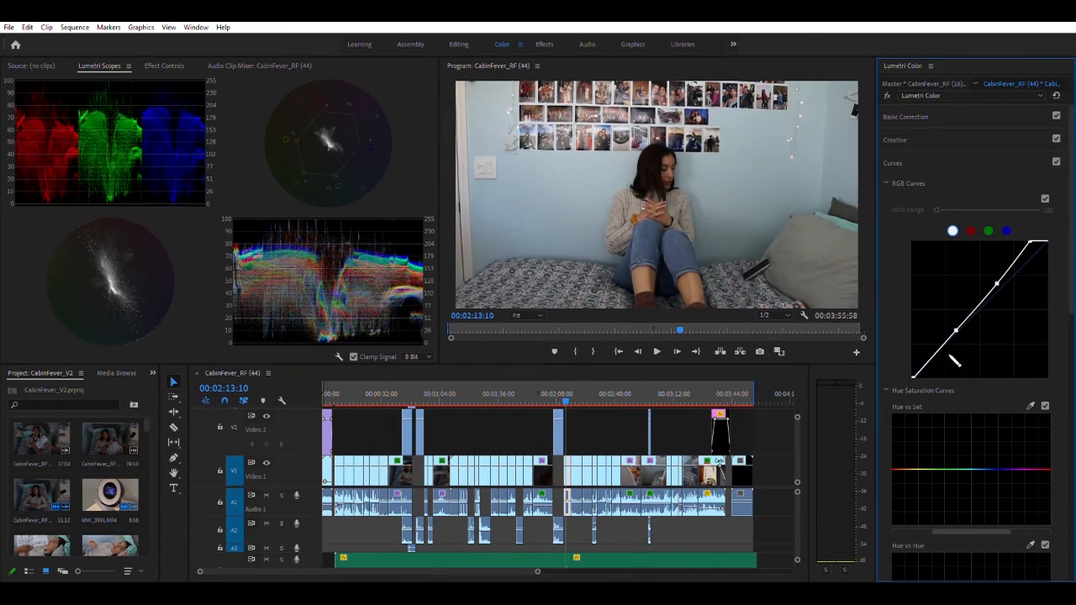
Show the bedroom clip in Color Match comparison view and choose an earlier frame of the sequence as the reference
left_click(569, 395)
left_click(893, 163)
left_click(914, 186)
left_click(1028, 204)
left_click_drag(511, 260, 544, 260)
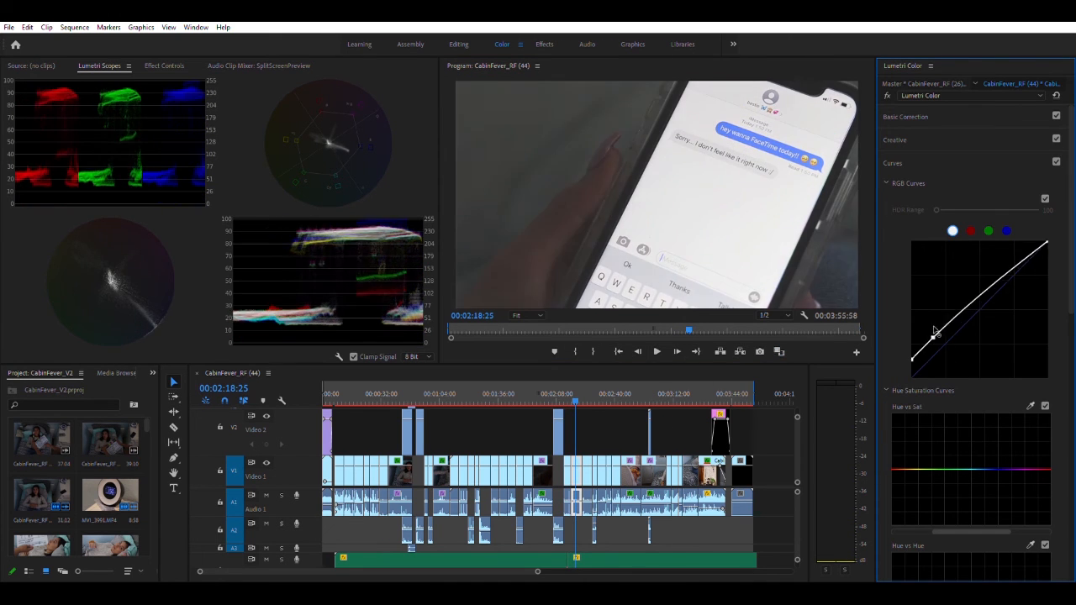
Lift the black point and shadows of the phone message clip's RGB curve
left_click_drag(916, 363, 913, 357)
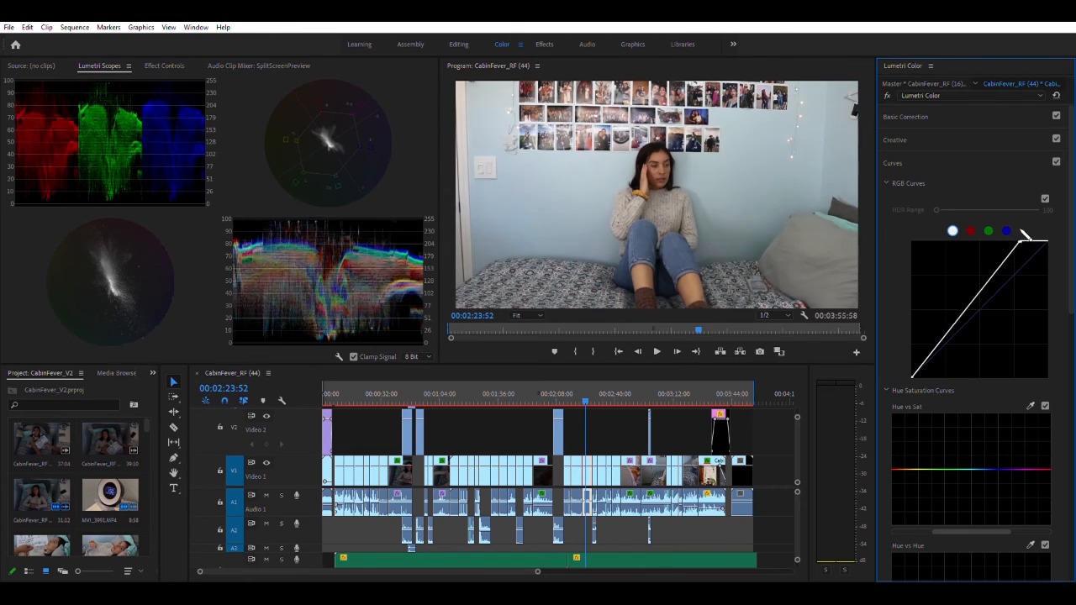
Add a shadow point to the RGB curve of the bedroom clip at 00:02:23:52, check it in comparison view and play on
left_click(950, 332)
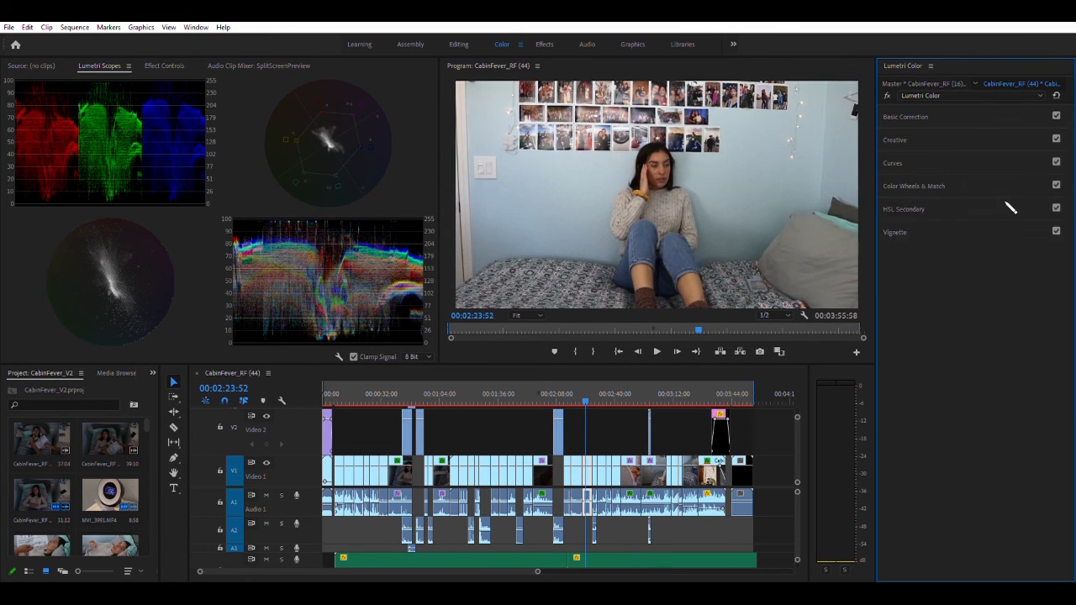
left_click(1028, 204)
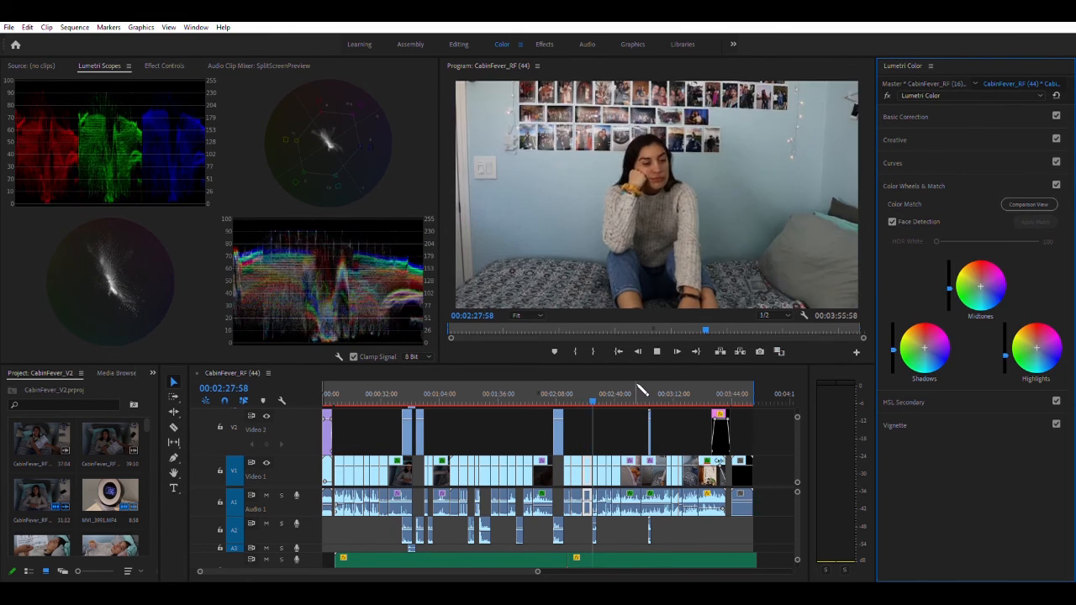
key("space")
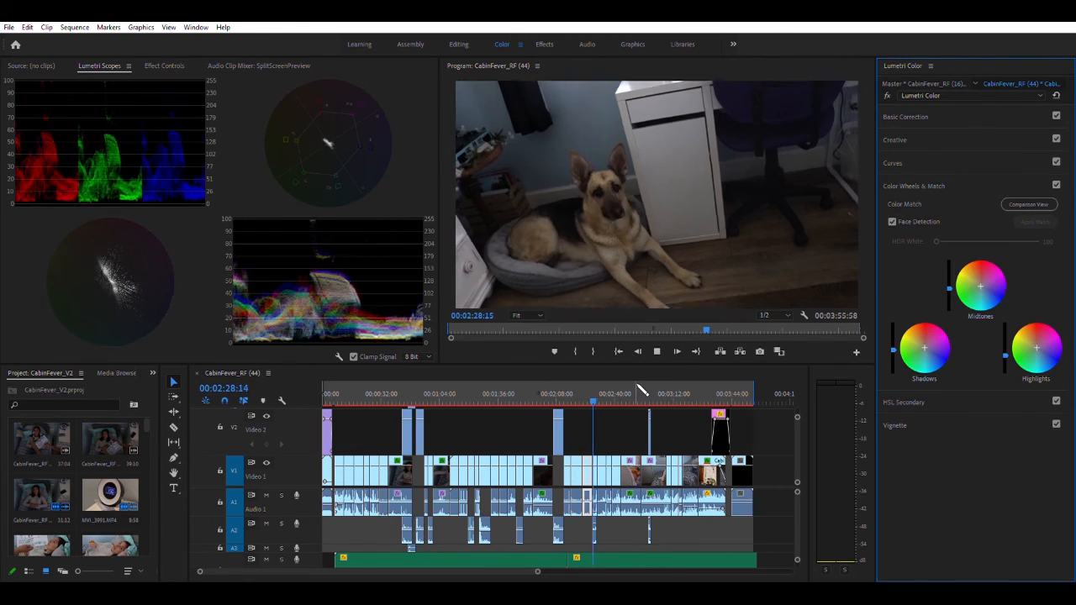
Set the dog clip's rotation to 6° and its scale to 118 at 00:02:28:51
left_click(458, 44)
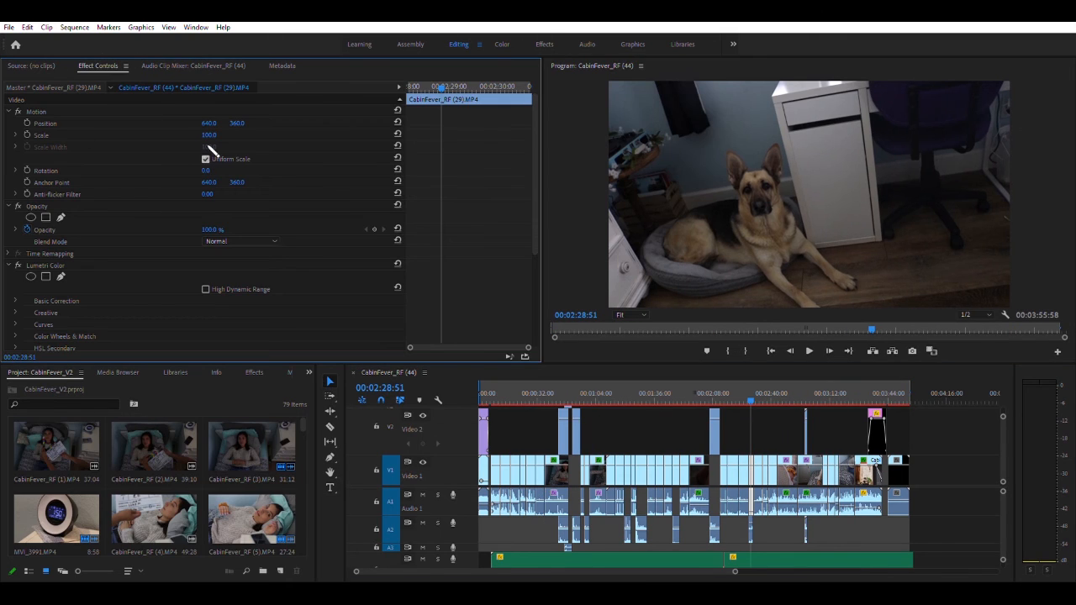
left_click_drag(206, 171, 211, 170)
left_click(209, 136)
type("118")
key("Return")
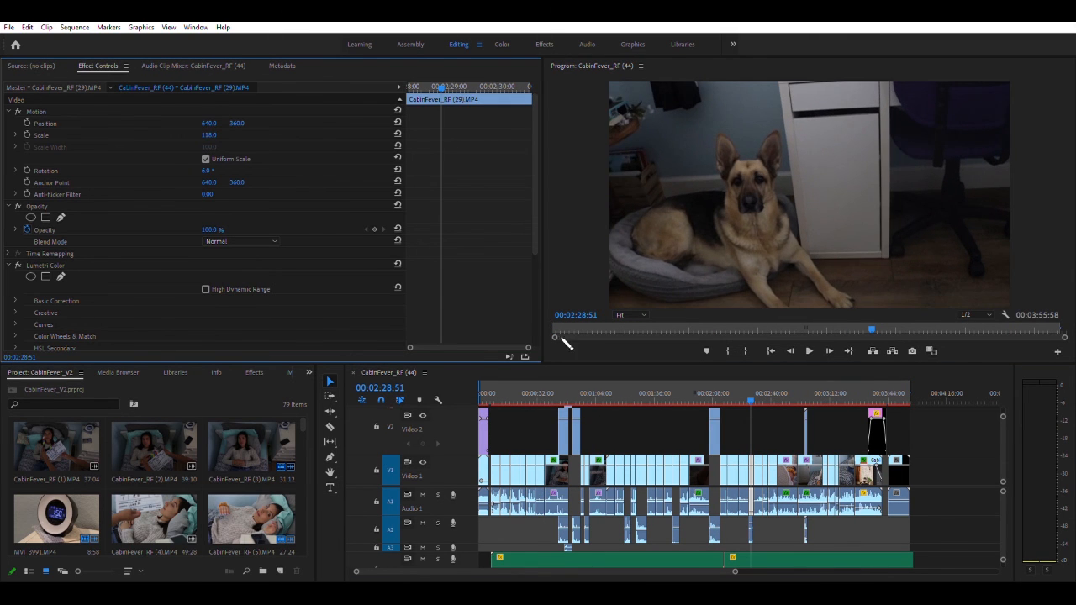
Brighten the dog clip in the Color workspace by pulling its RGB curve's white point far in
left_click(502, 43)
left_click(907, 380)
left_click_drag(983, 304, 964, 292)
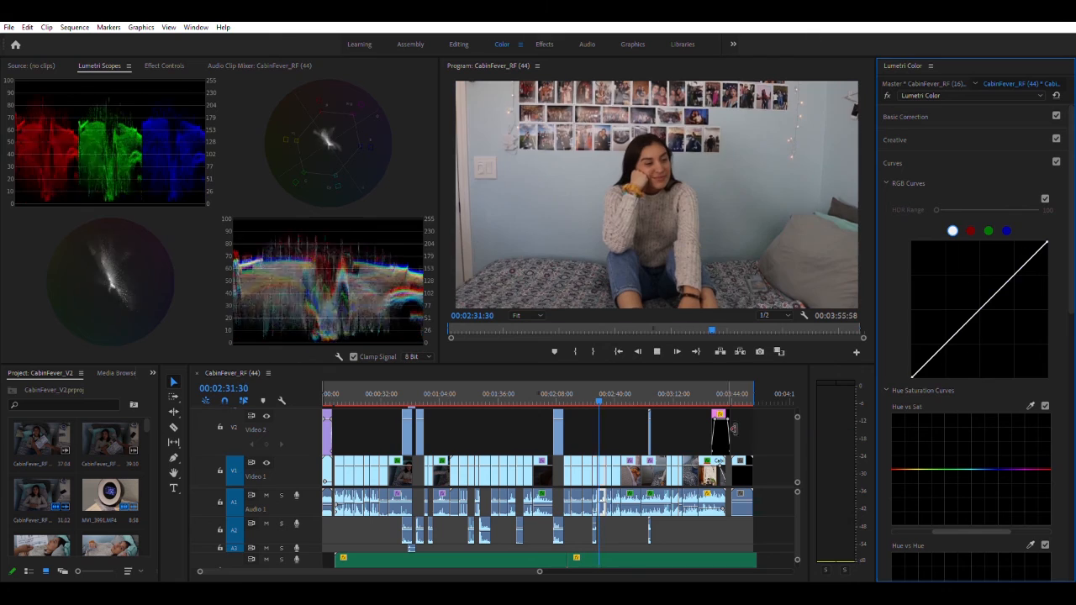
Pull in the white point and lower the midtones on the RGB curve of the bedroom clip at 00:02:31:57, and review the clip
left_click(895, 140)
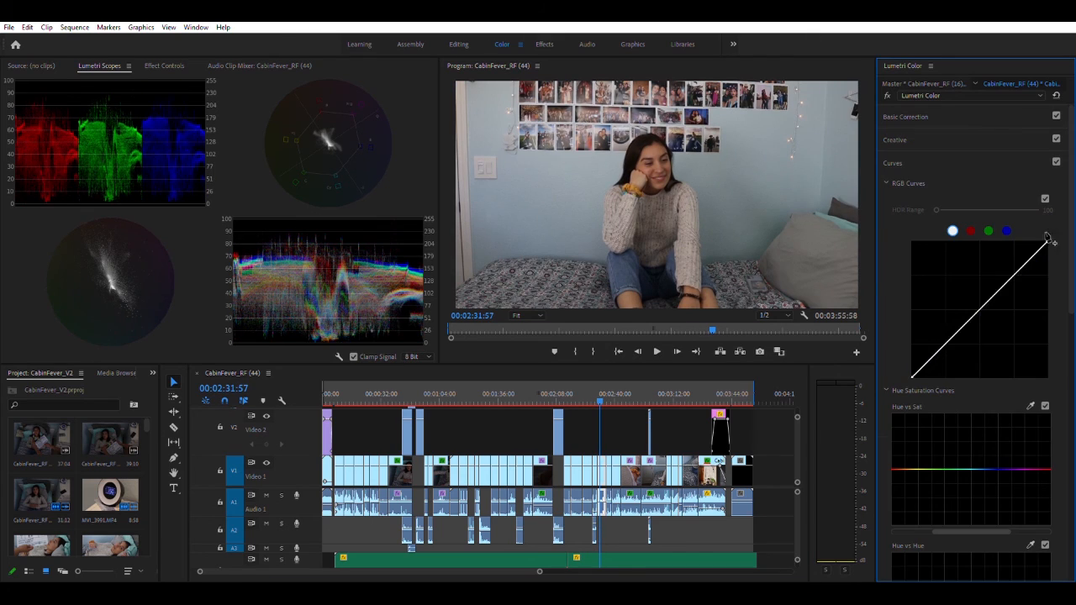
left_click_drag(1047, 242, 1033, 242)
left_click_drag(985, 295, 986, 298)
key("space")
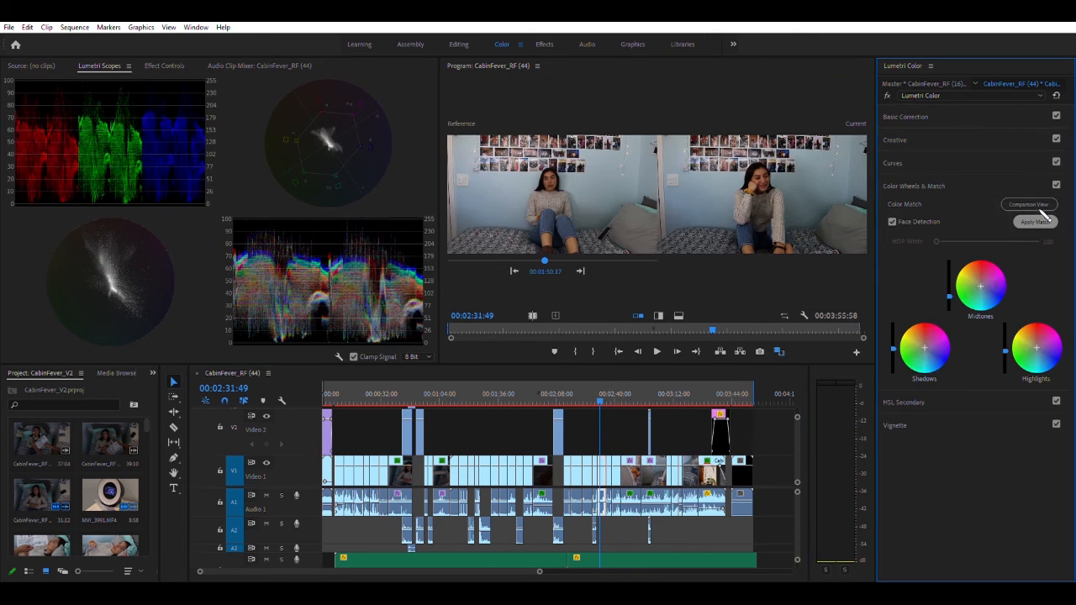
left_click(598, 392)
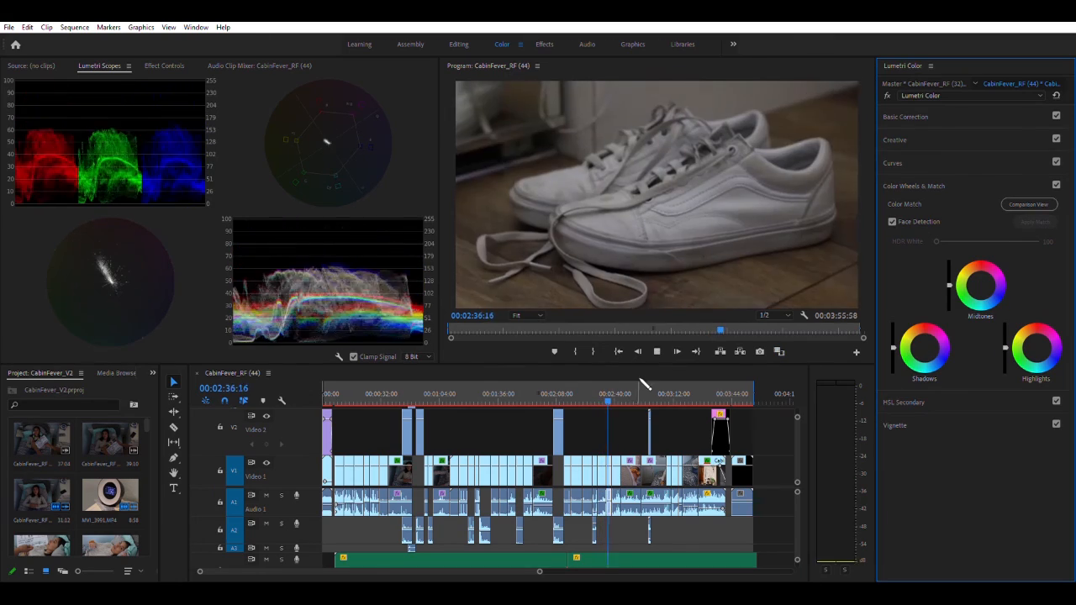
Shape the midtones and shadows of the white shoes clip at 00:02:37:03 on its RGB curve and play on
left_click(917, 118)
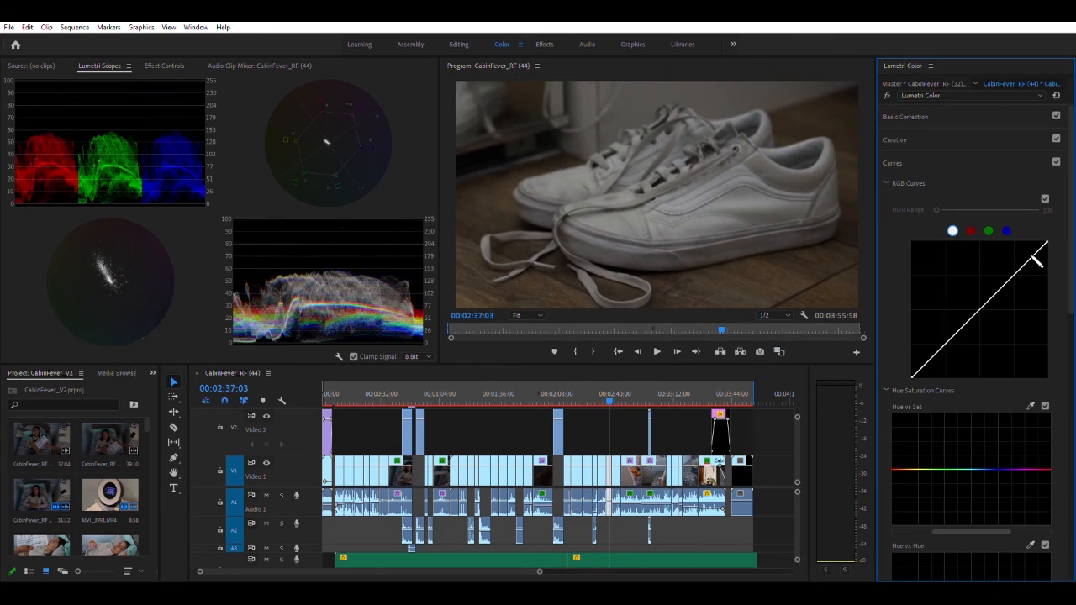
left_click_drag(975, 278, 963, 294)
left_click_drag(940, 353, 934, 341)
key("space")
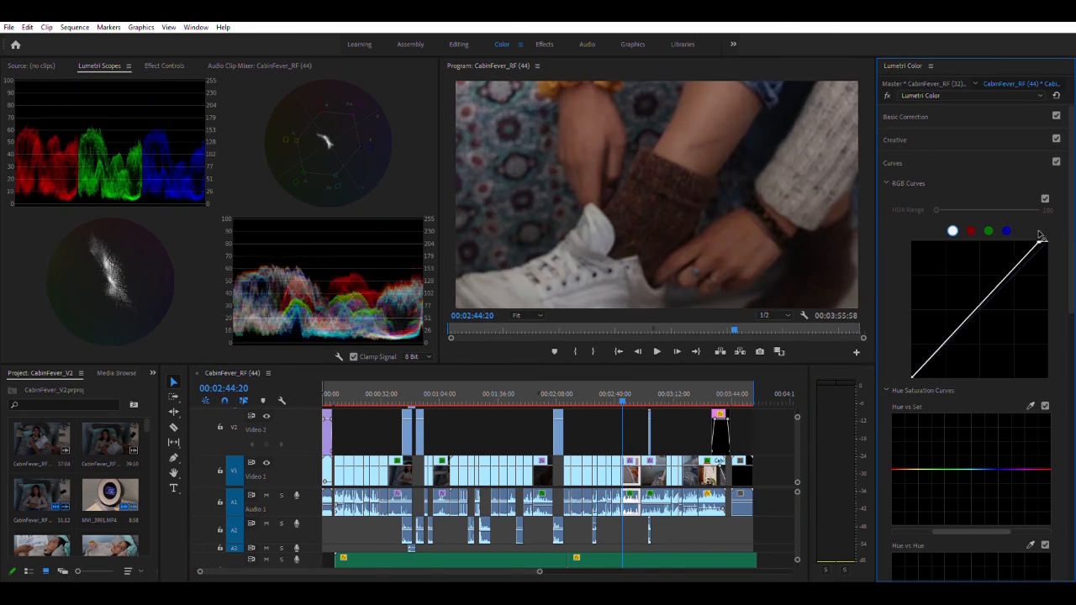
Brighten the shoe-tying clip at 00:02:44:20 by pulling in its RGB curve's white point, and open Basic Correction for the clip at 00:02:55:34
left_click_drag(1046, 239, 997, 242)
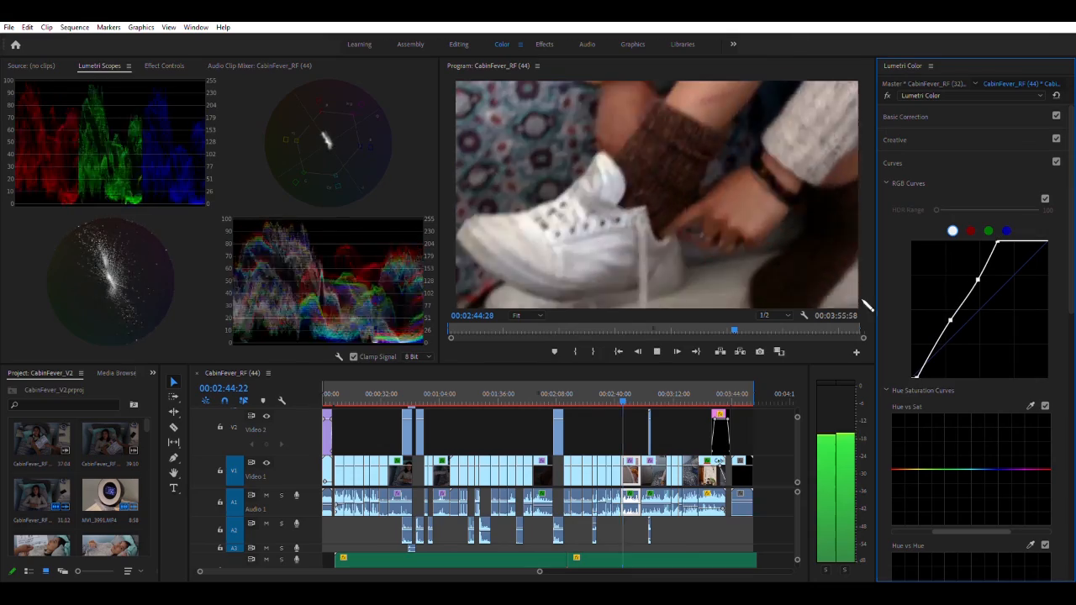
left_click(905, 117)
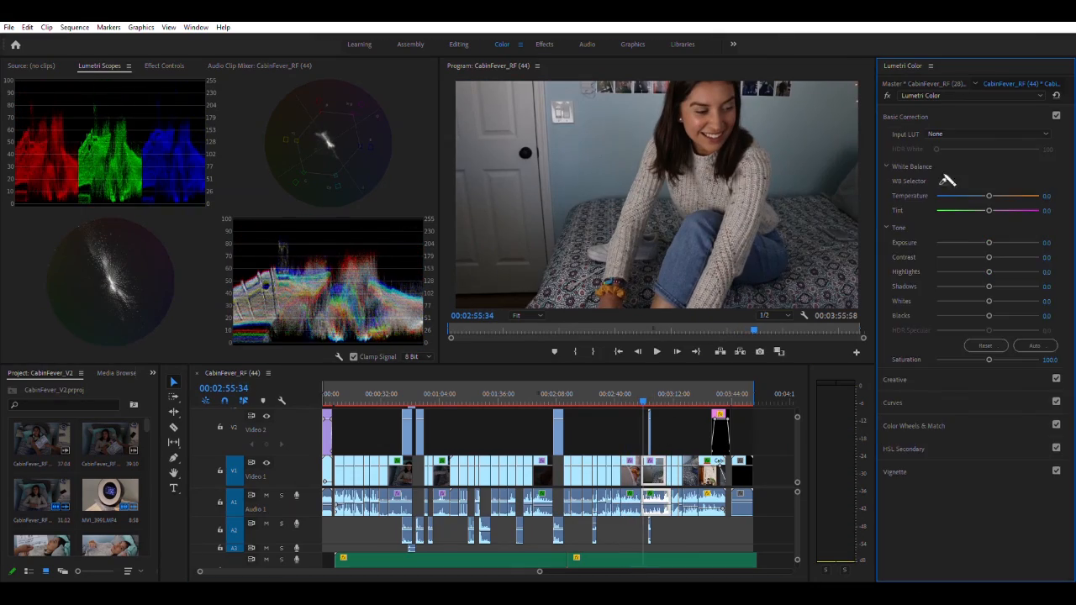